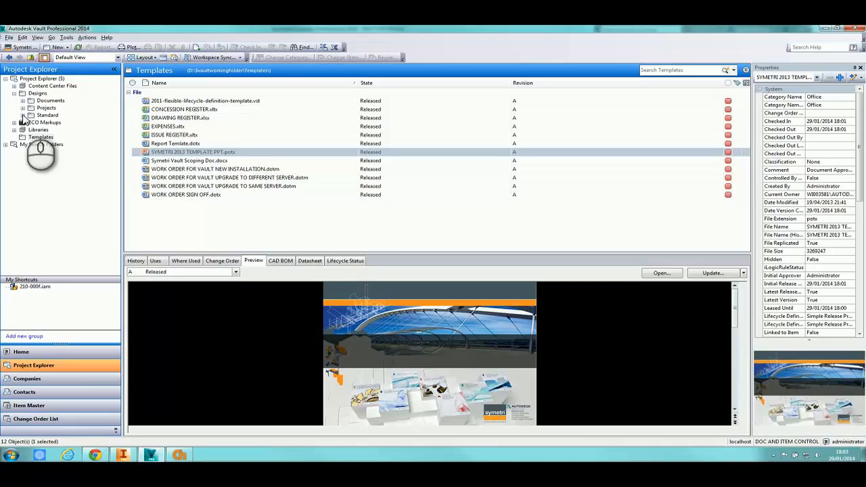
Show the Designs/Documents folder listing 100001.doc and 1-11-electricity-at-work.doc
click(50, 100)
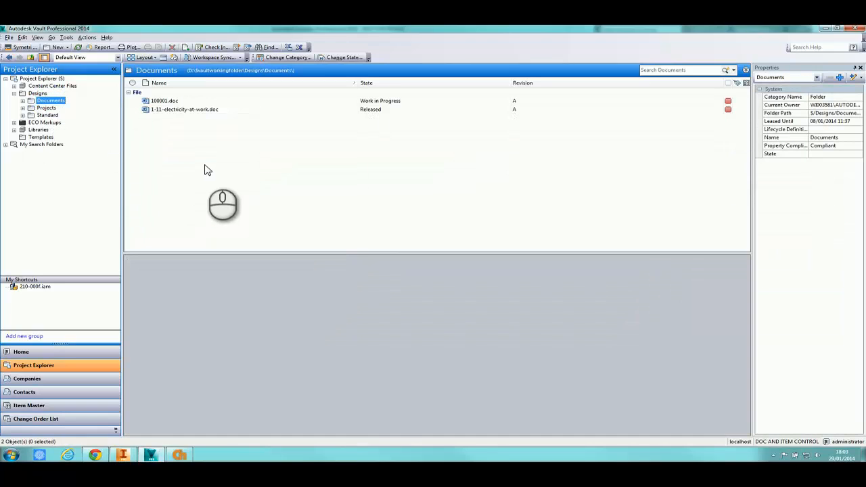
click(203, 164)
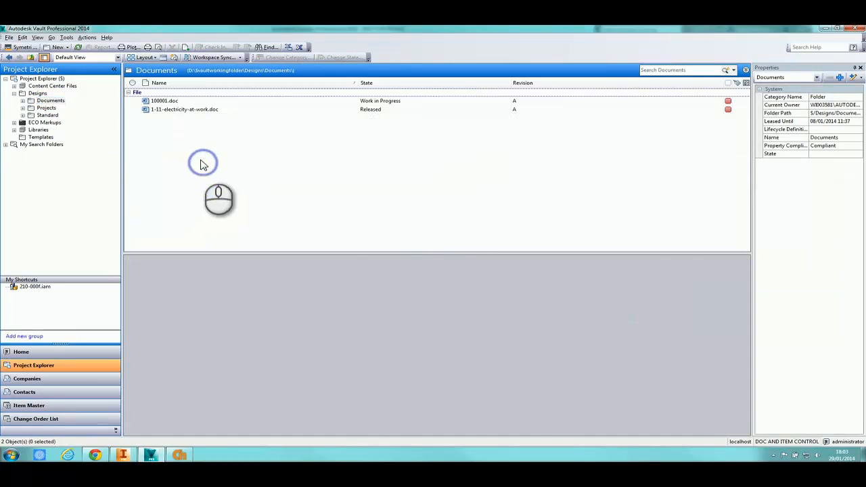
Start a new standard file in Documents: Office category, SYMETRI 2013 TEMPLATE PPT.potx template, Sequential numbering
right_click(58, 102)
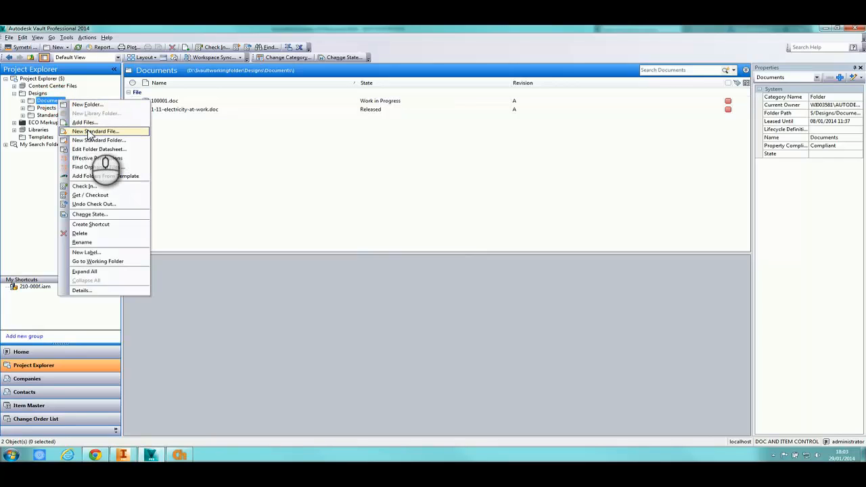
click(88, 132)
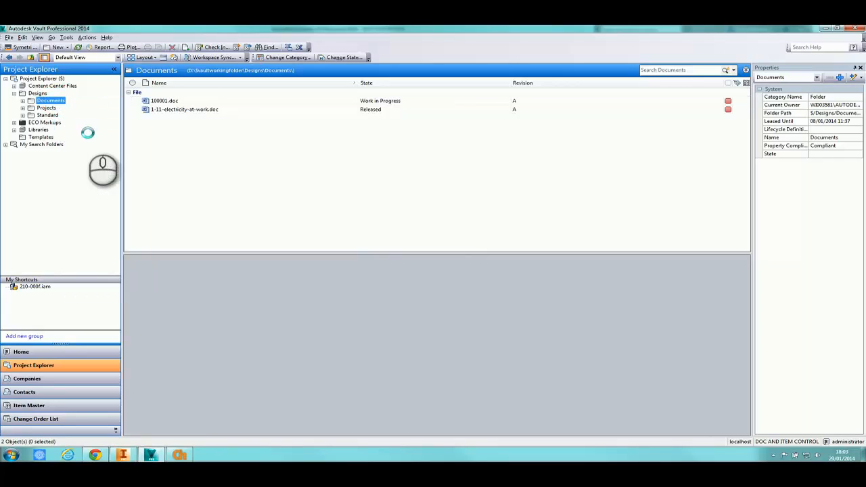
drag(151, 63, 304, 148)
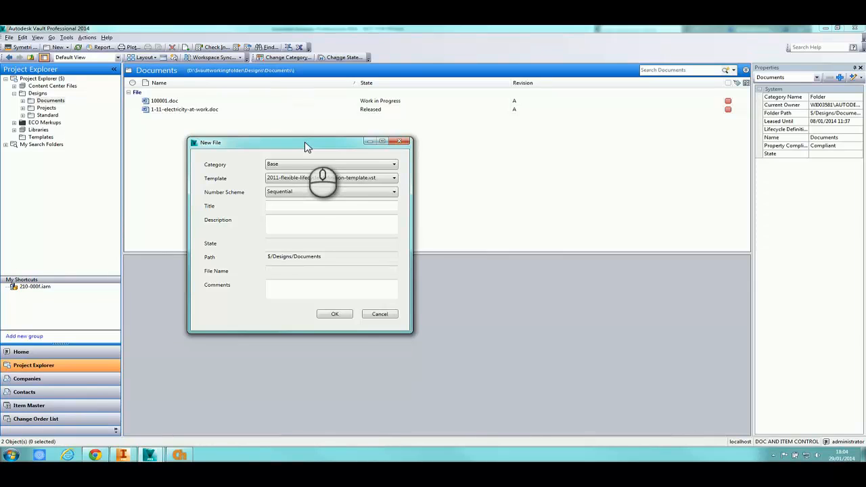
click(319, 166)
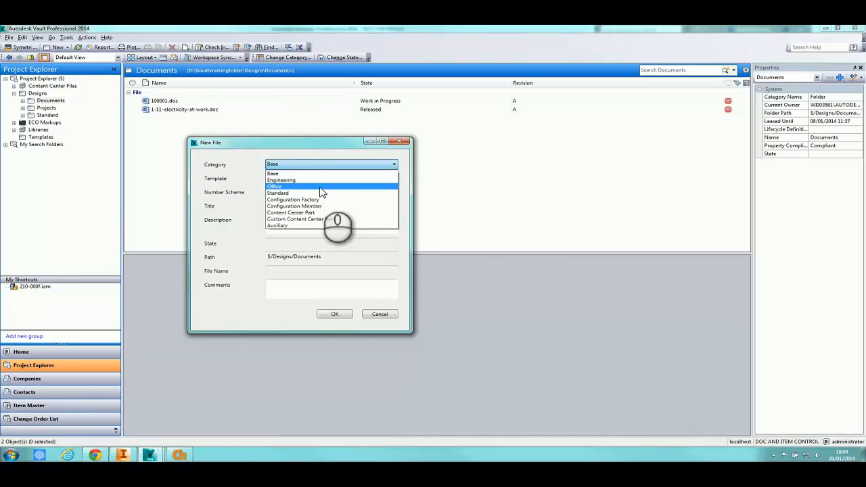
click(321, 187)
click(296, 178)
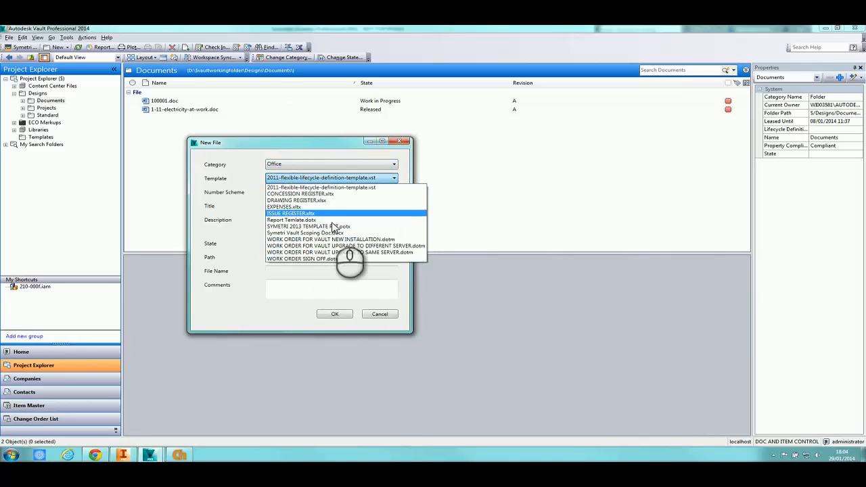
click(332, 227)
click(277, 192)
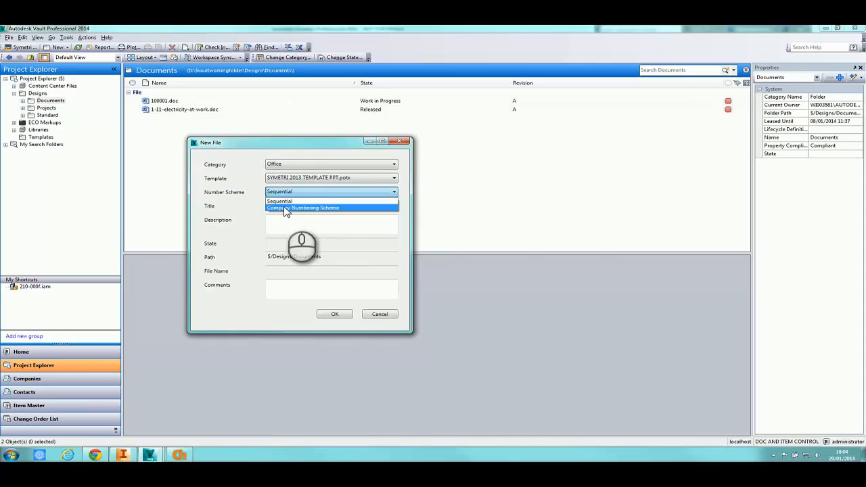
click(286, 209)
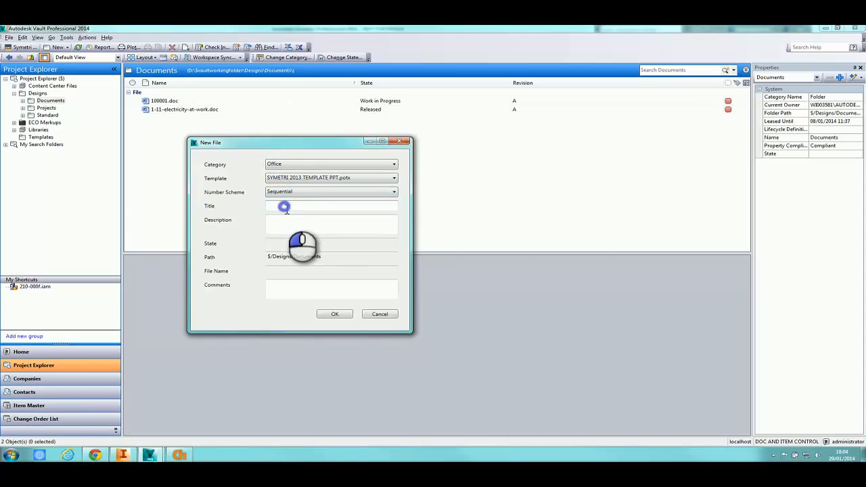
Give the file title 'Demo ppt' and description 'demo ppt for dat', then create it
click(286, 208)
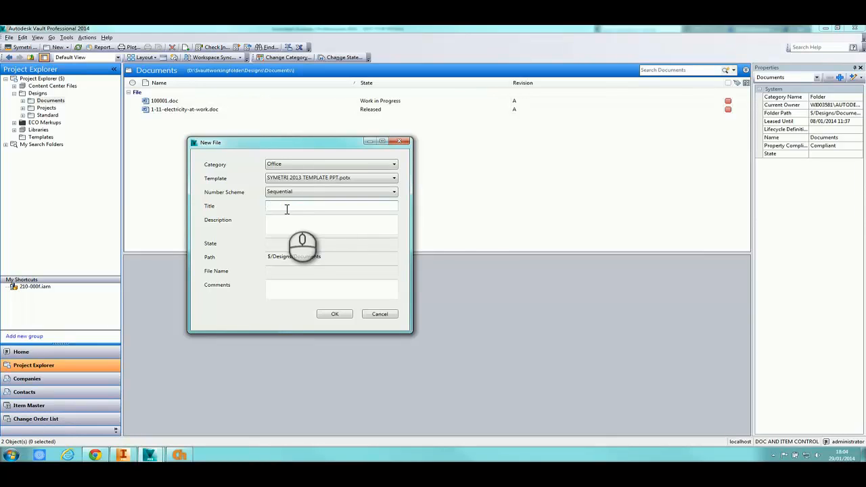
text(Demo ppt)
key(Tab)
text(demo ppt for dat)
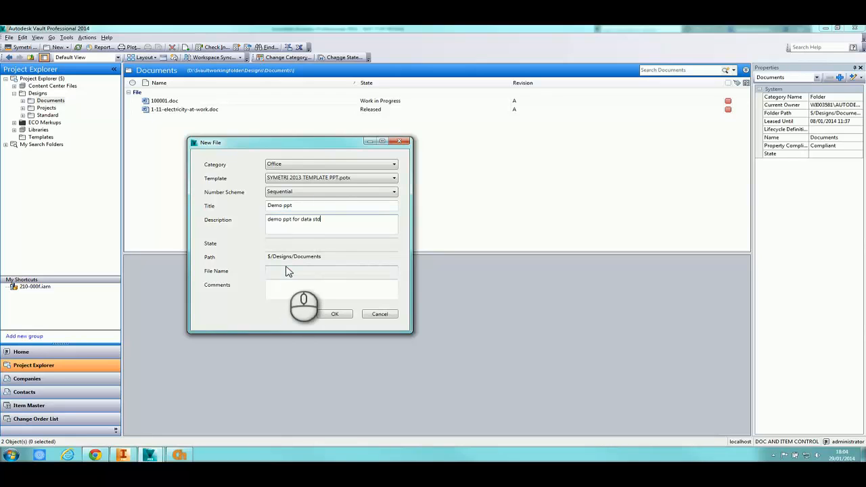
click(337, 315)
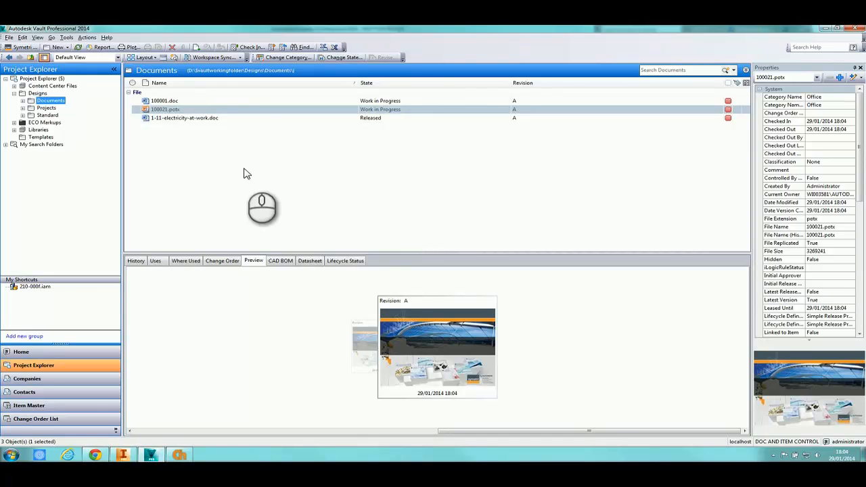
Check the Templates folder, return to Documents, and expand the Standard and Projects folders
click(41, 137)
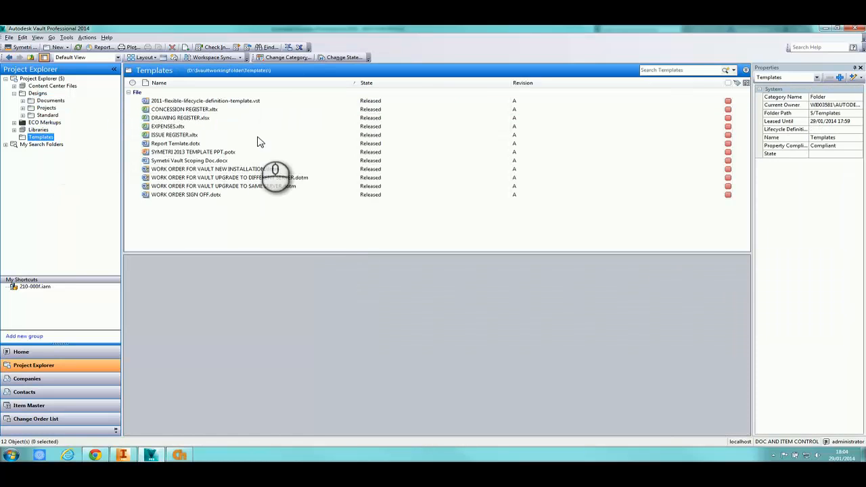
click(52, 100)
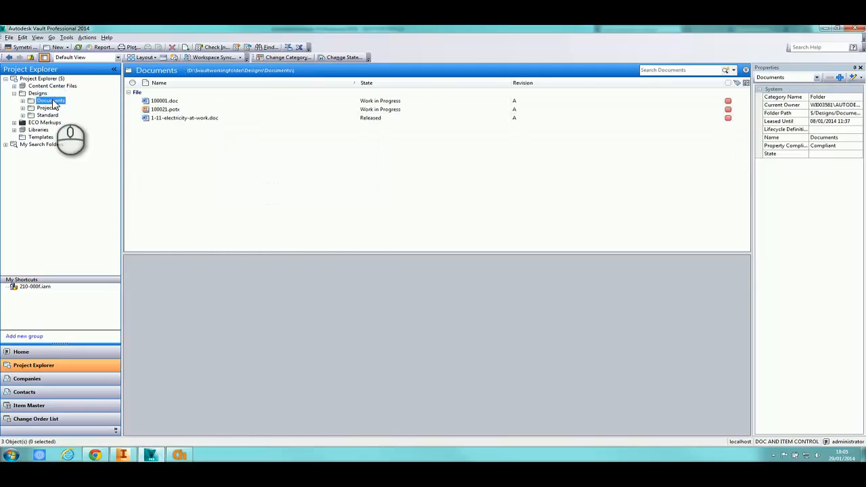
click(156, 157)
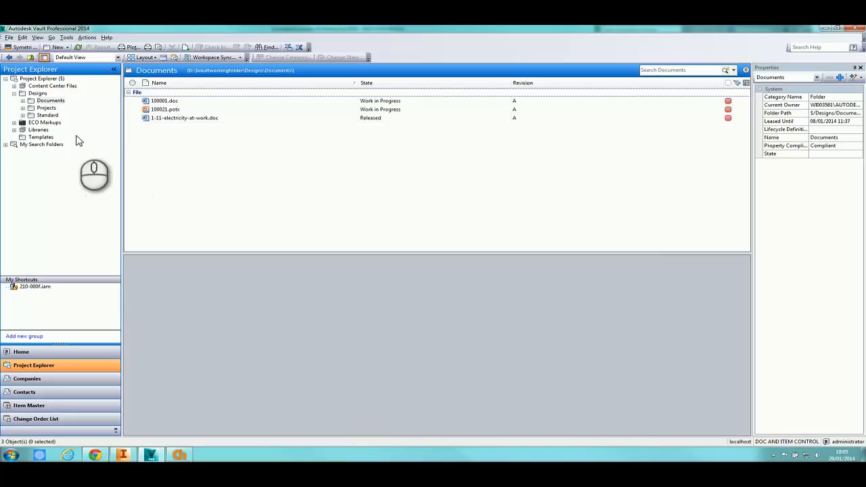
click(23, 115)
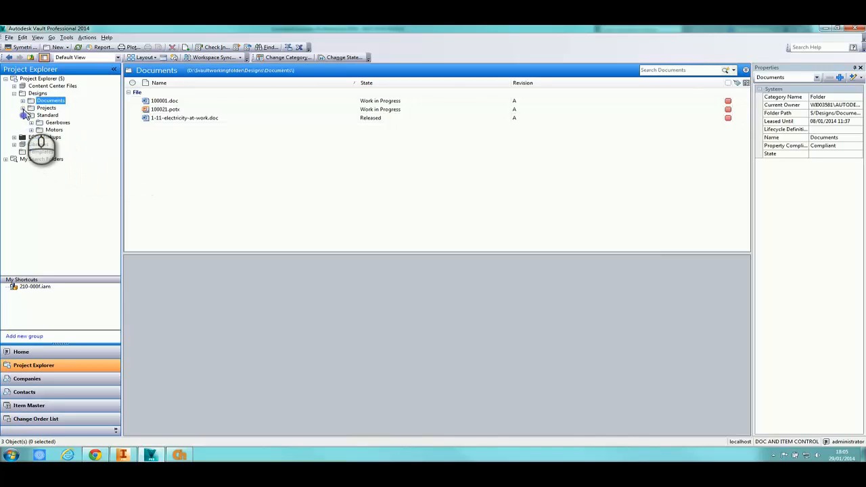
click(23, 109)
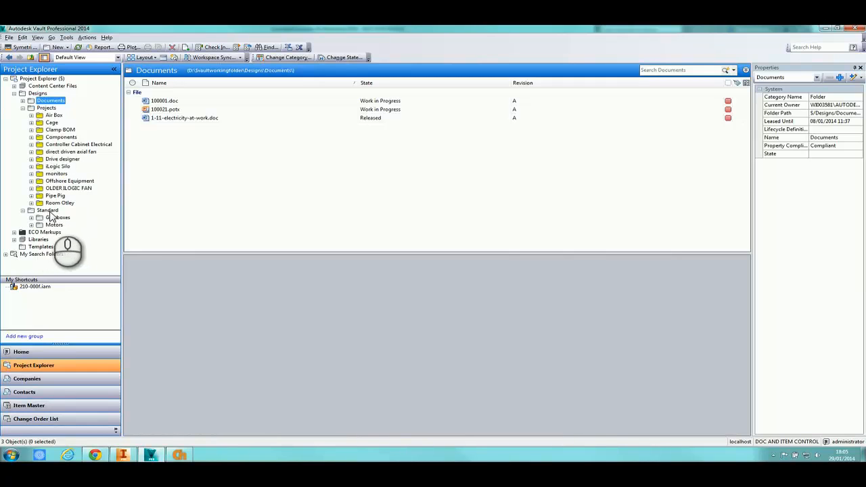
Create a standard folder named Brakes under Standard, titled 'Brake component'
right_click(50, 213)
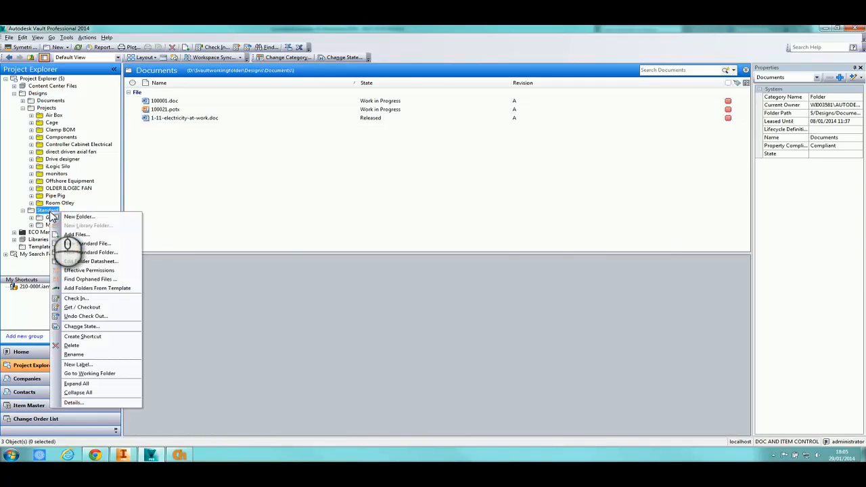
click(80, 252)
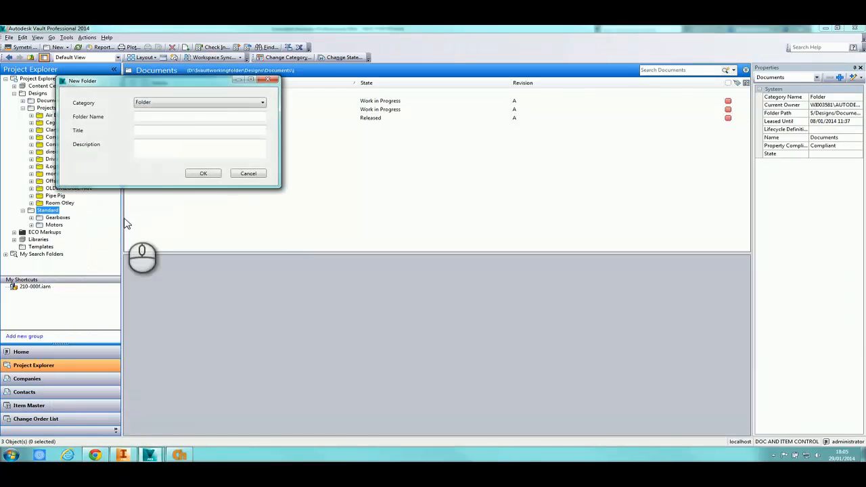
drag(147, 82, 293, 141)
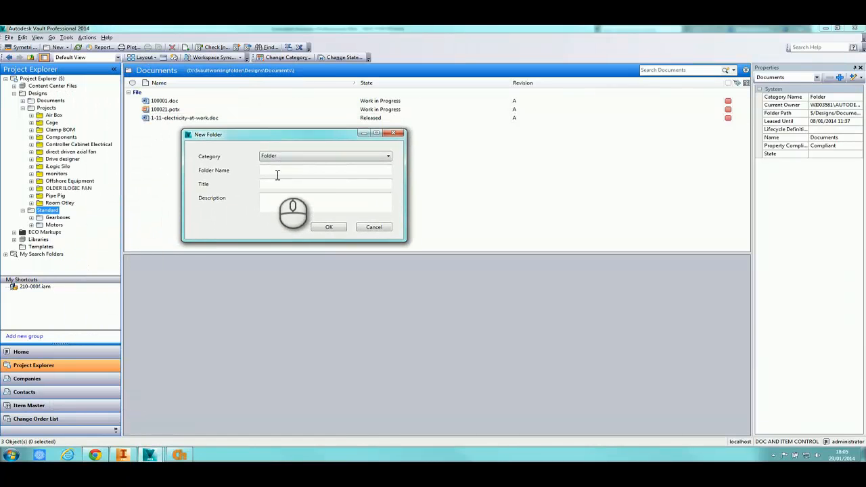
click(276, 171)
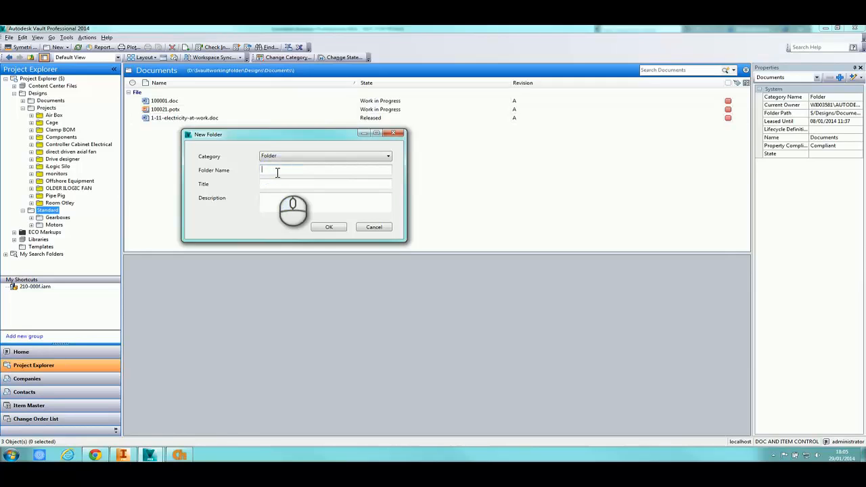
text(Brakes)
key(Tab)
text(Brake components)
key(Tab)
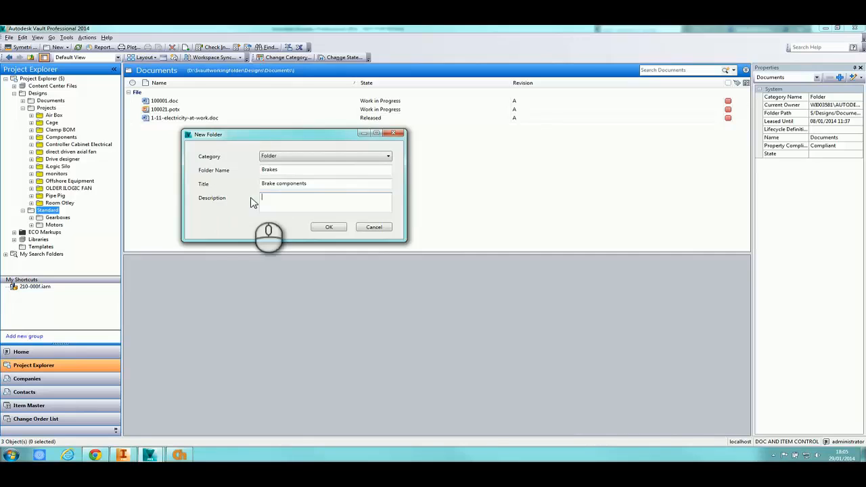
click(327, 228)
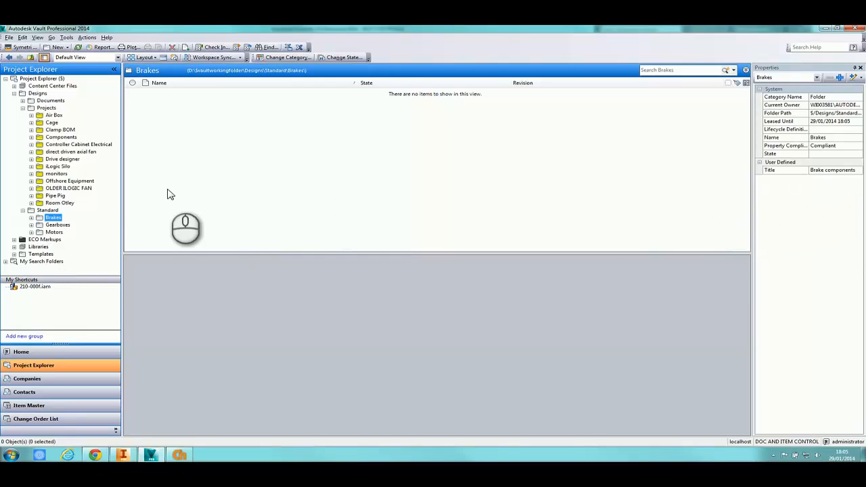
Start a new project folder P102345 under Projects, titled 'demo', description 'demo for data std'
right_click(46, 108)
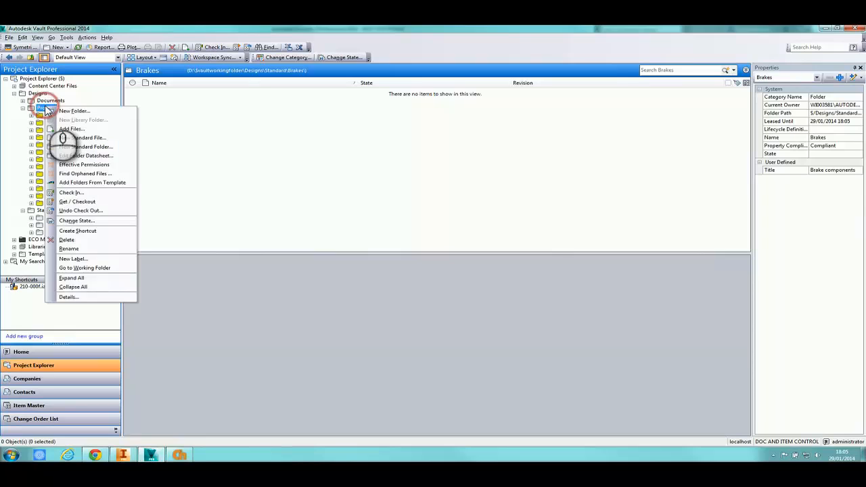
click(64, 146)
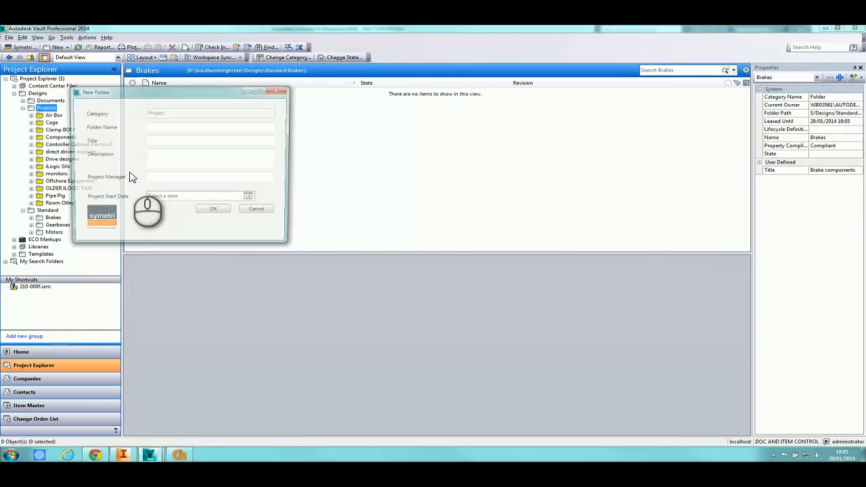
drag(190, 88, 307, 113)
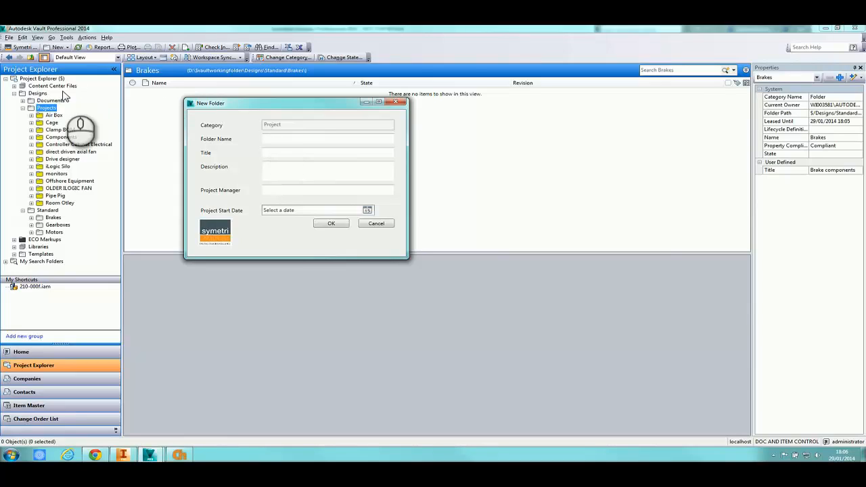
click(271, 140)
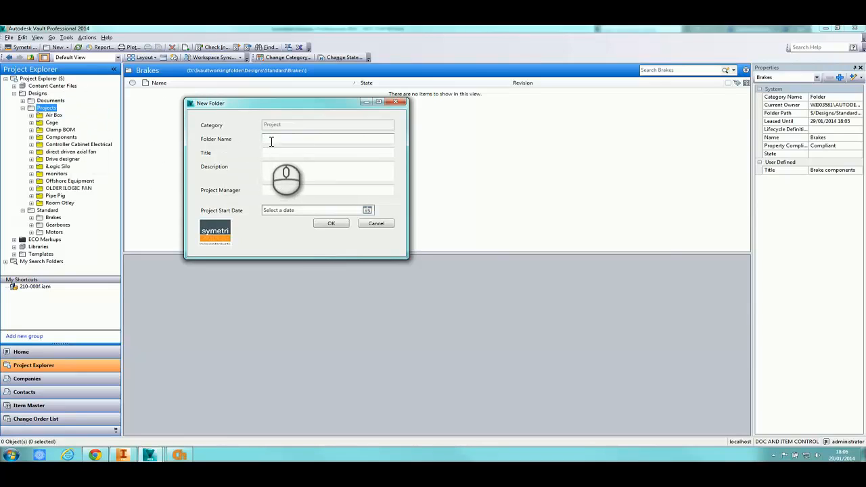
text(P102345)
click(285, 153)
text(demo)
key(Tab)
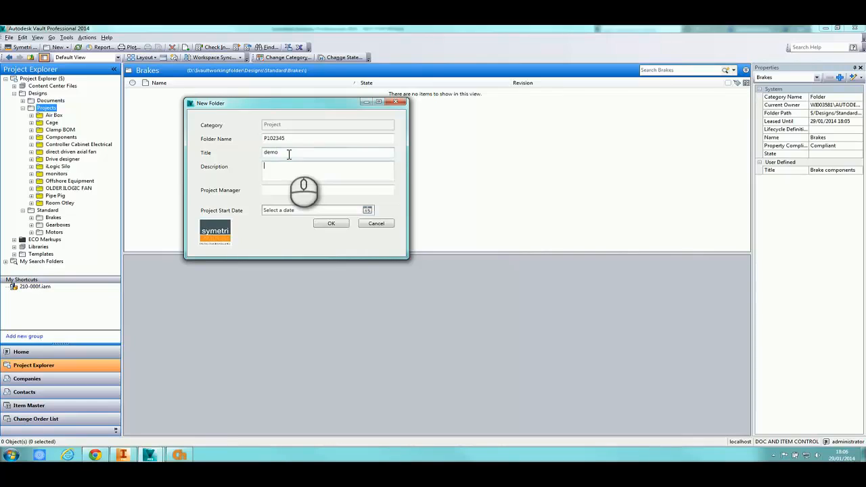
text(demo for data std)
Enter the project manager's name, set the start date to 30/01/2014, and create the folder
key(Tab)
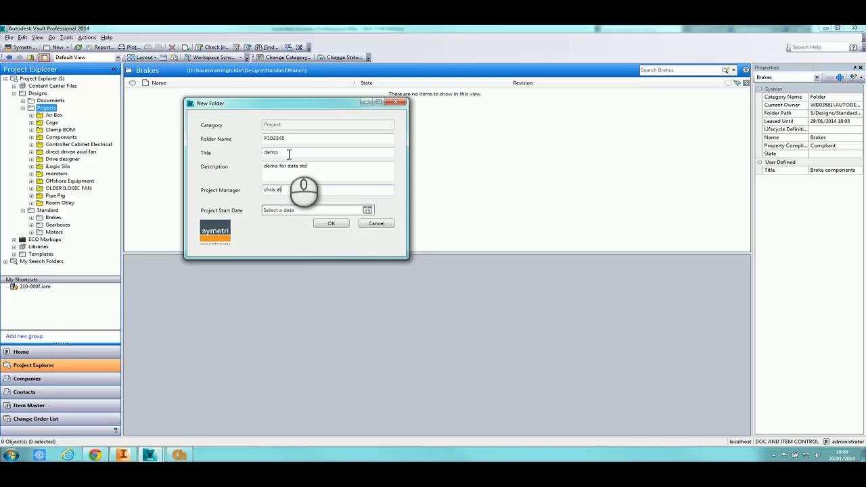
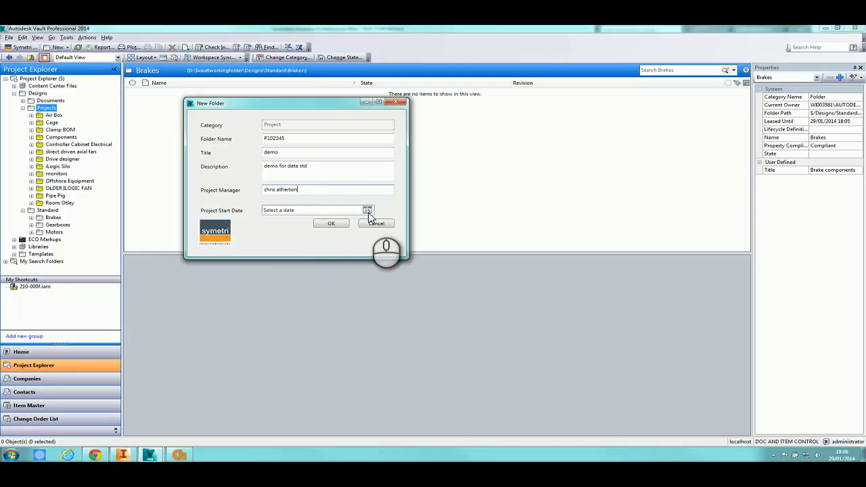
click(367, 210)
click(302, 264)
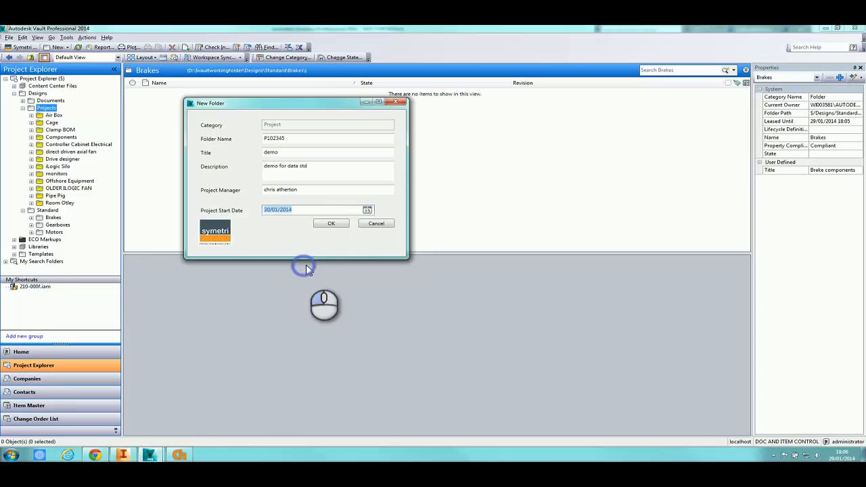
click(331, 224)
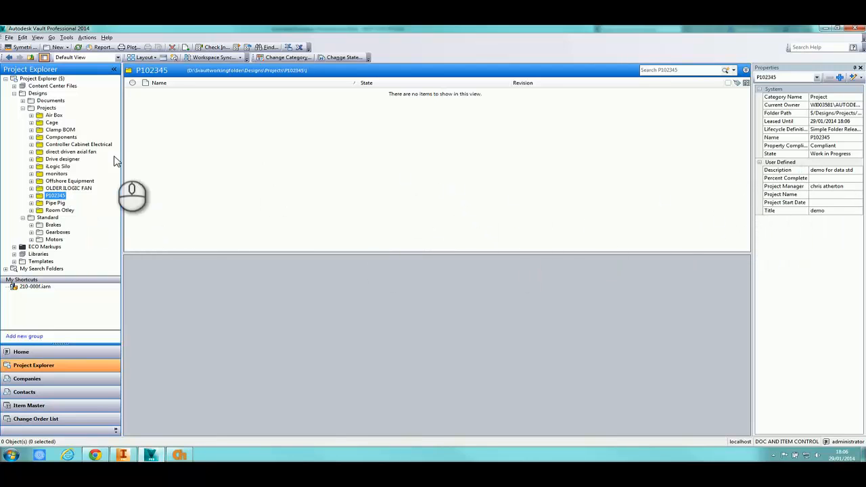
Check P102345's lifecycle states without changing them, leaving it Work in Progress, and view its datasheet
click(46, 107)
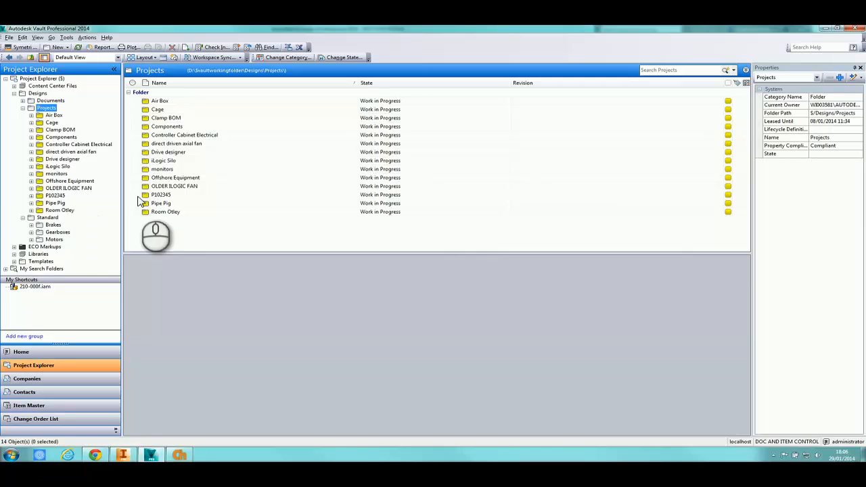
click(401, 195)
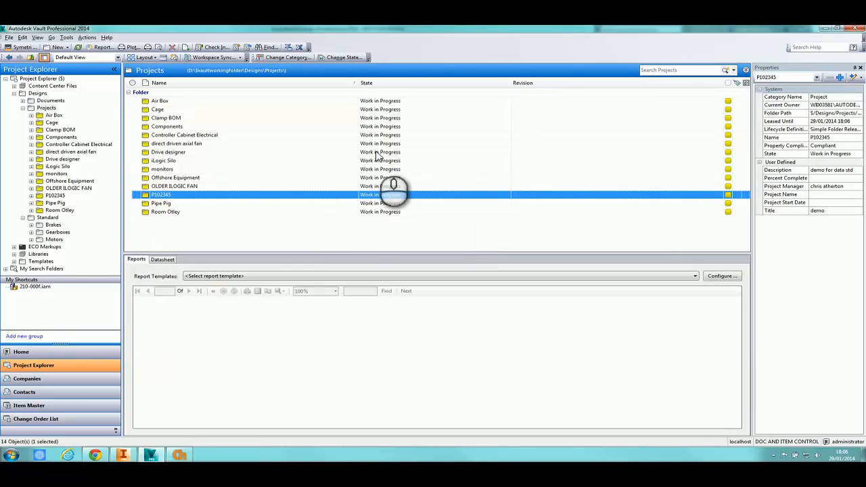
click(343, 58)
click(399, 95)
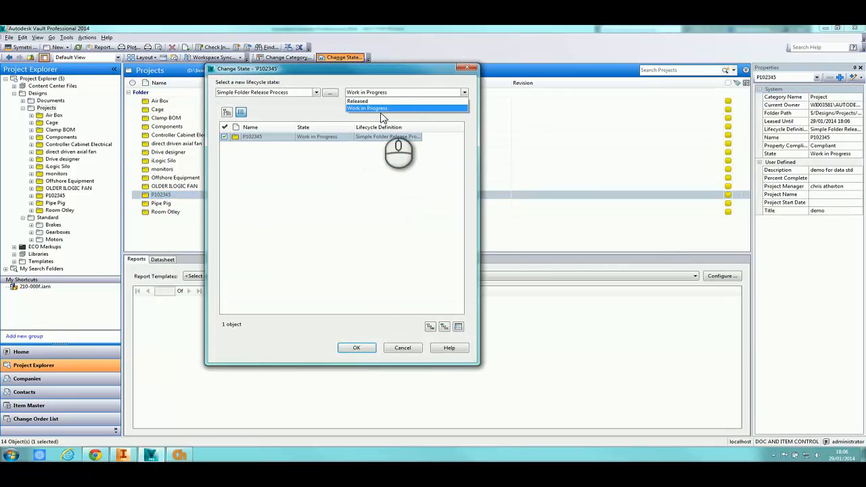
click(441, 73)
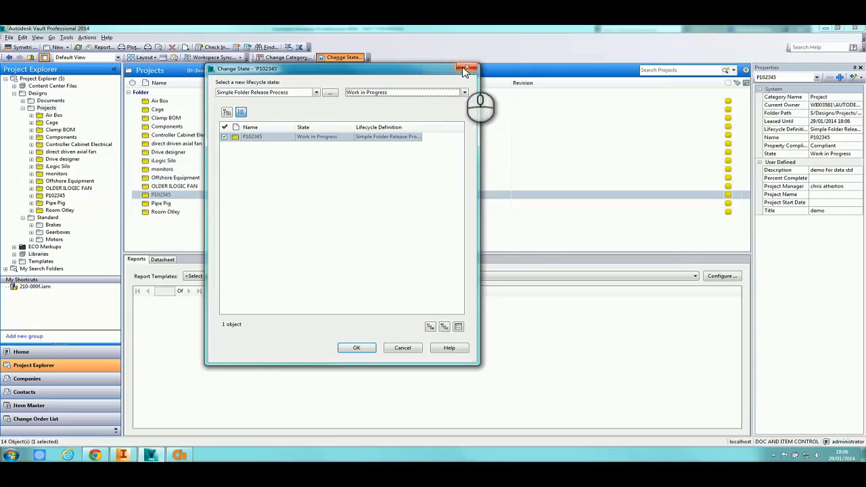
click(465, 69)
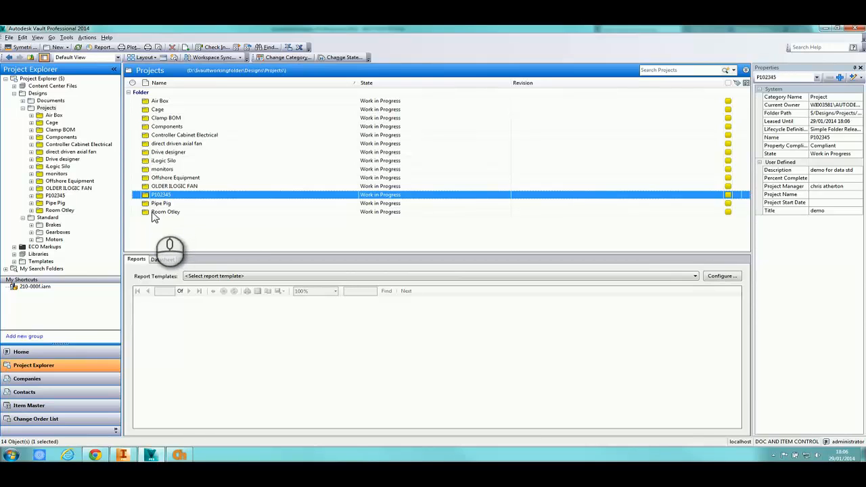
click(163, 260)
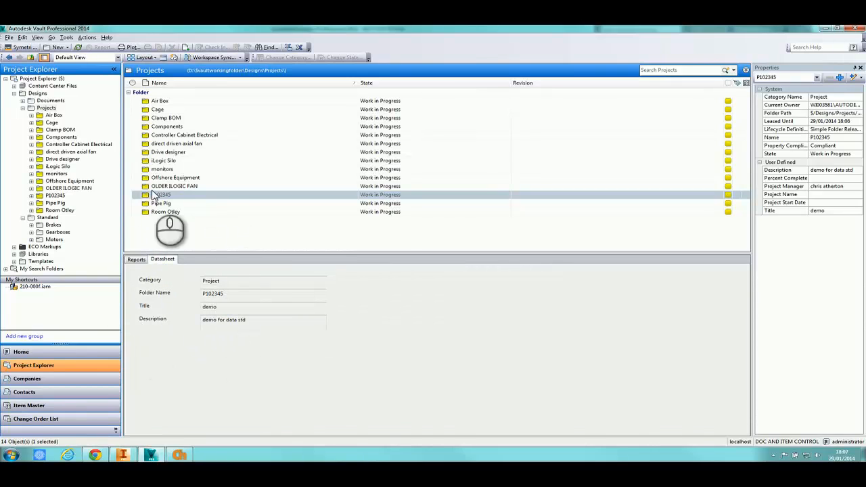
Open Clamp BOM > Assemblies and view the datasheet of obsolete drawing 210-000f.idw
double_click(168, 117)
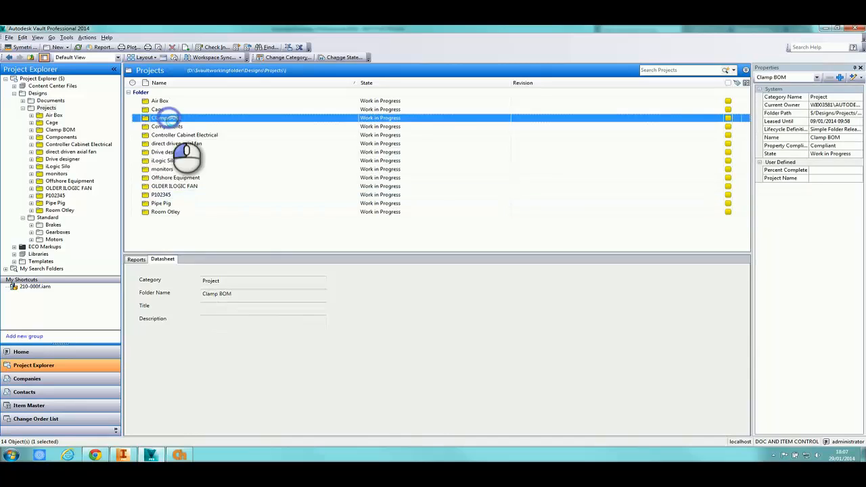
double_click(170, 100)
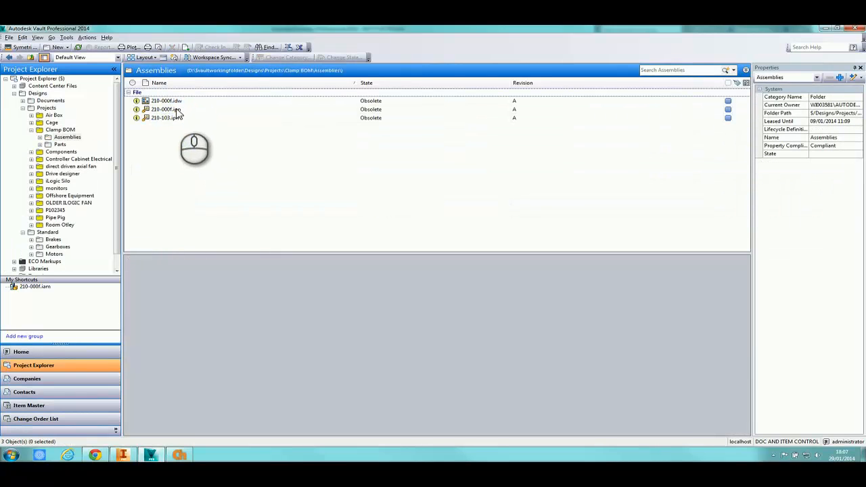
click(174, 101)
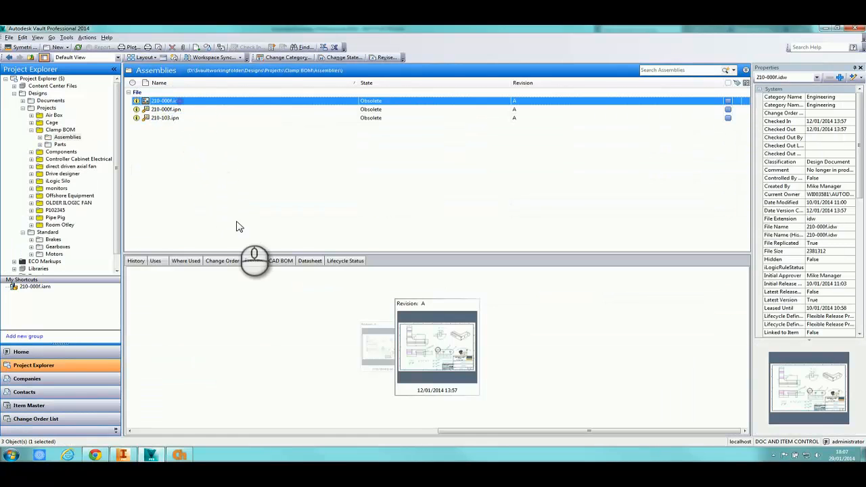
click(312, 261)
click(282, 407)
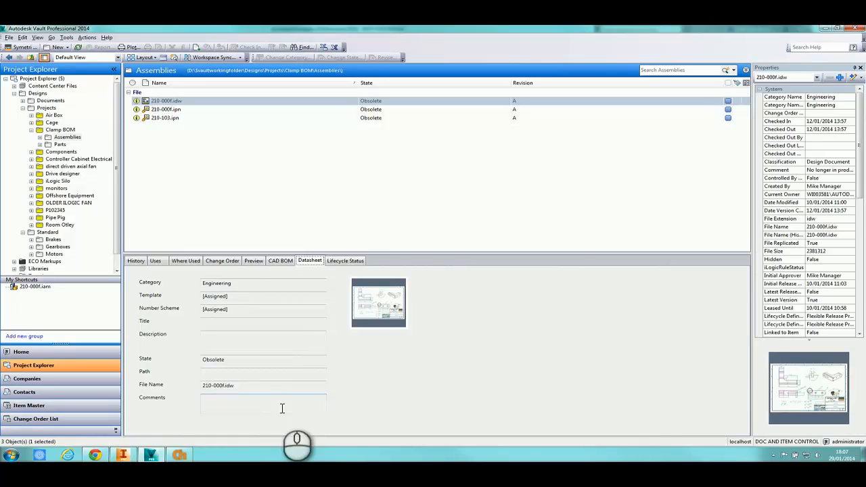
In Inventor, create a Standard.ipt part and save it with Company Numbering Scheme number SYMETRI_00000
click(120, 452)
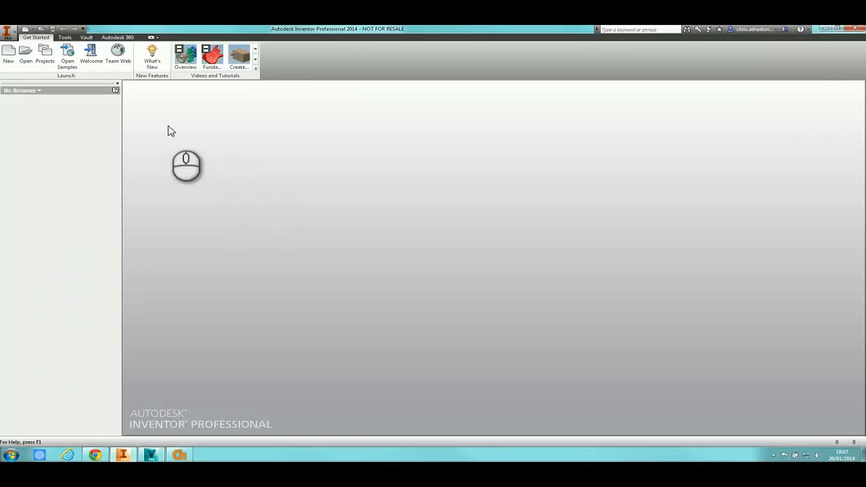
click(8, 54)
double_click(228, 110)
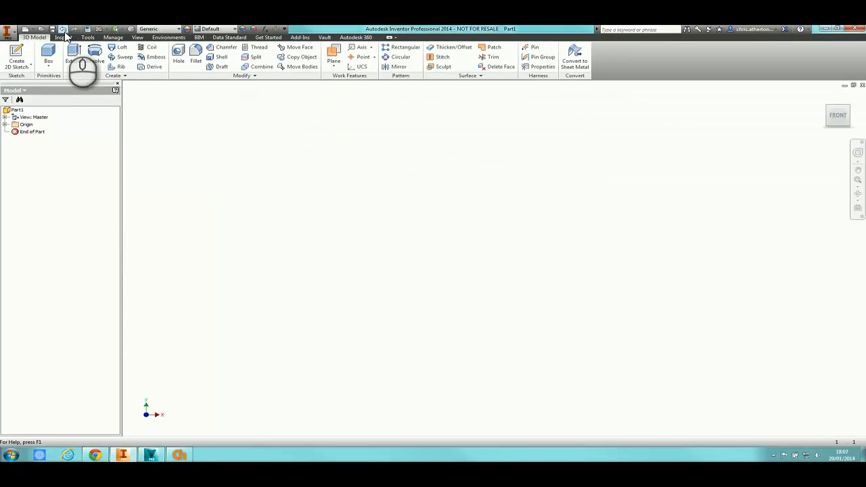
click(53, 30)
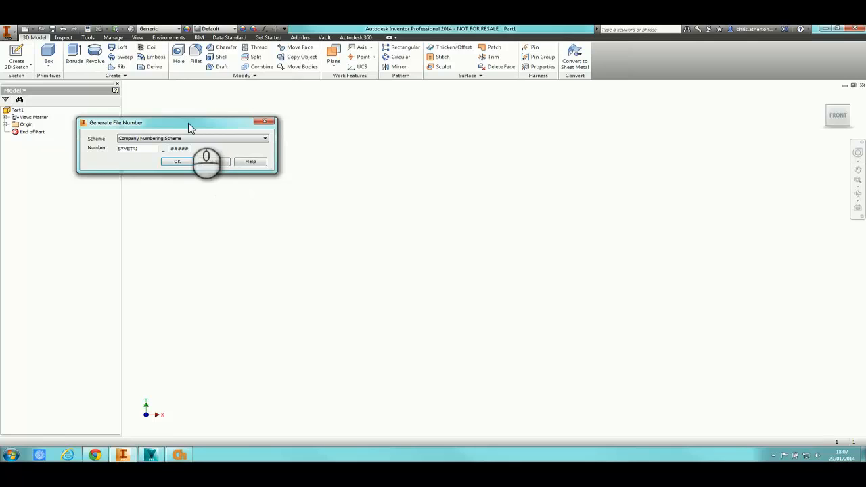
drag(189, 129, 278, 126)
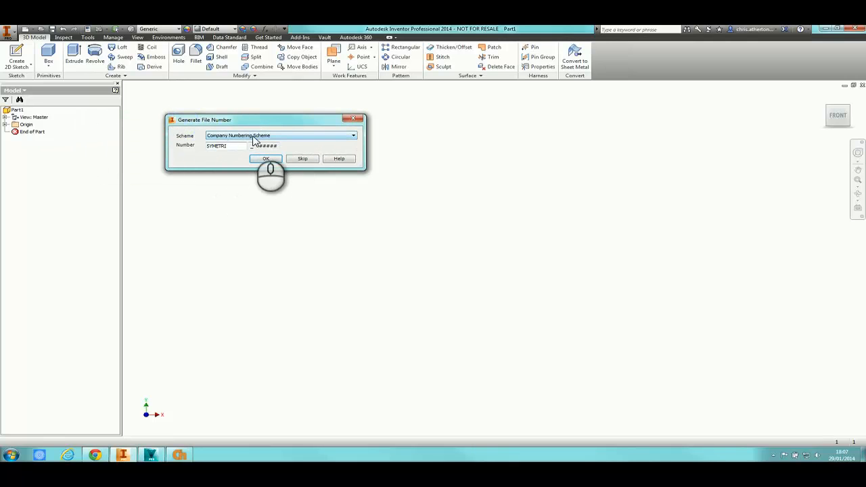
click(253, 137)
click(253, 121)
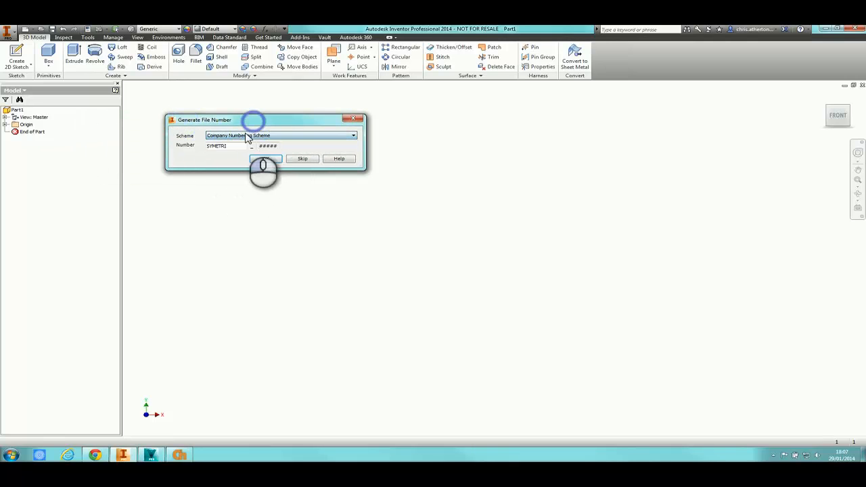
click(267, 161)
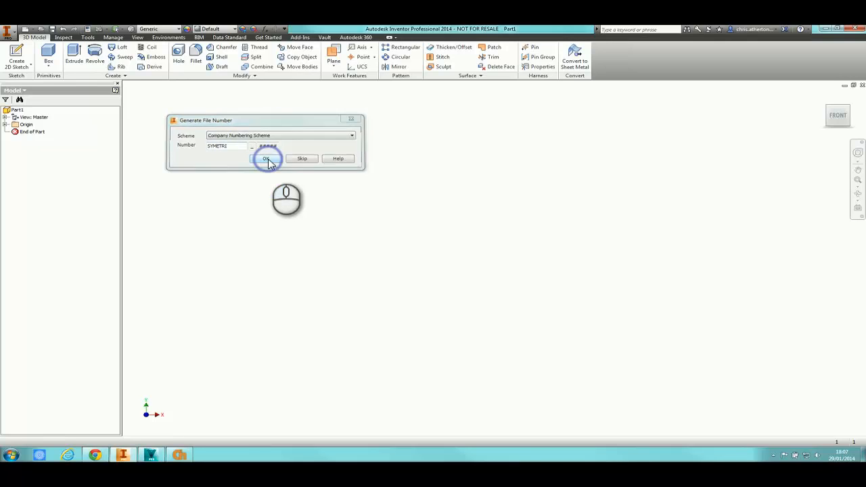
click(269, 167)
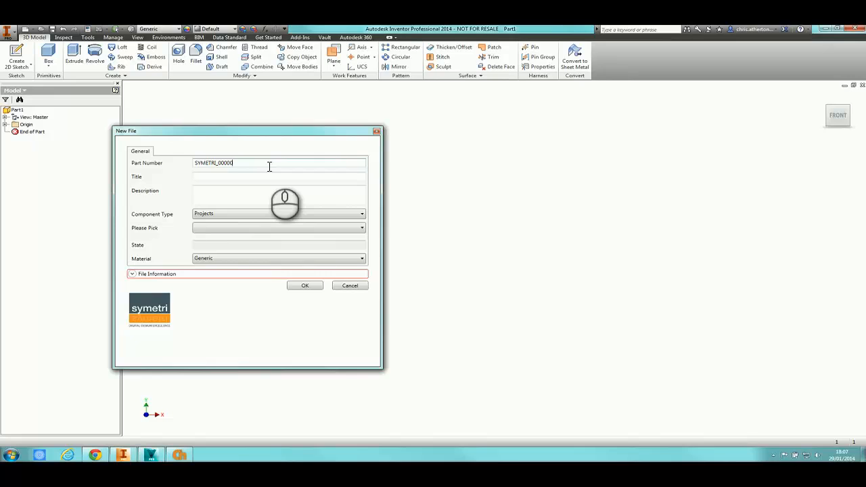
Set Component Type Projects and project P102345, placing SYMETRI_00000.ipt in Designs\Projects\P102345\Parts
drag(273, 134, 300, 69)
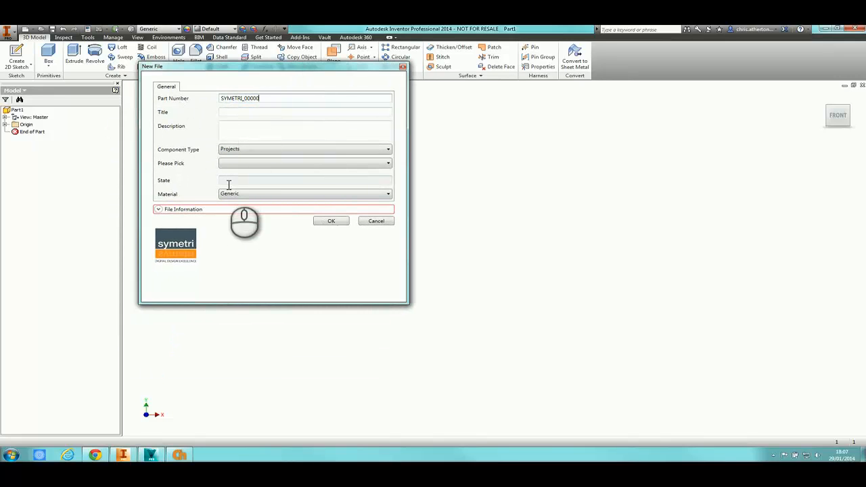
click(158, 211)
drag(239, 303, 236, 370)
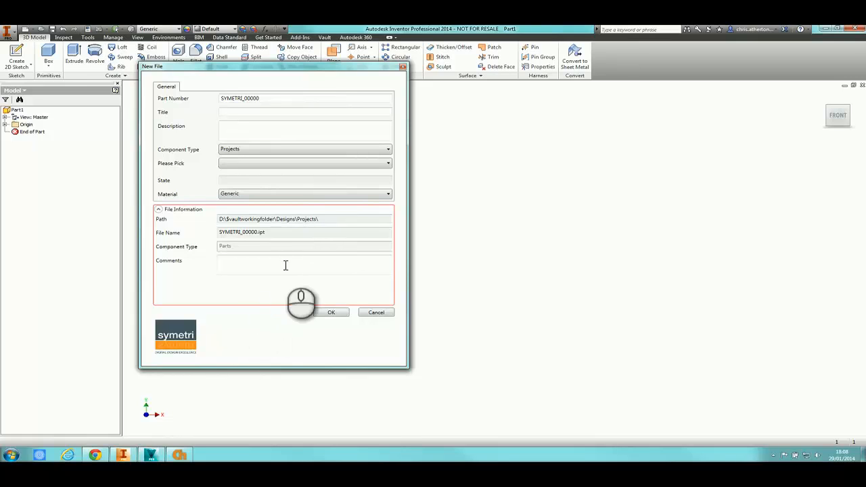
click(284, 165)
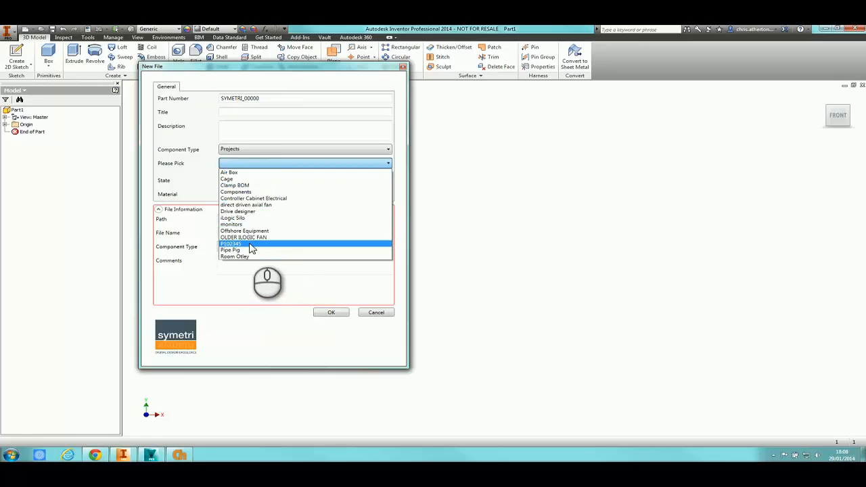
click(241, 150)
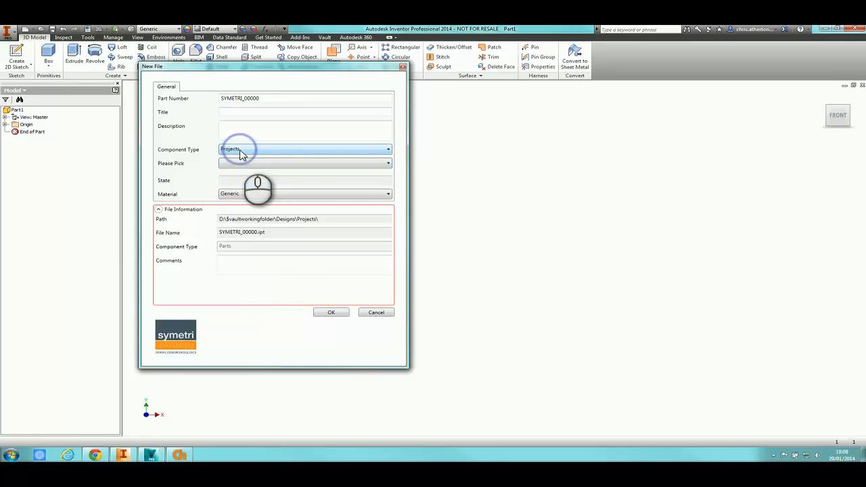
click(246, 159)
click(266, 164)
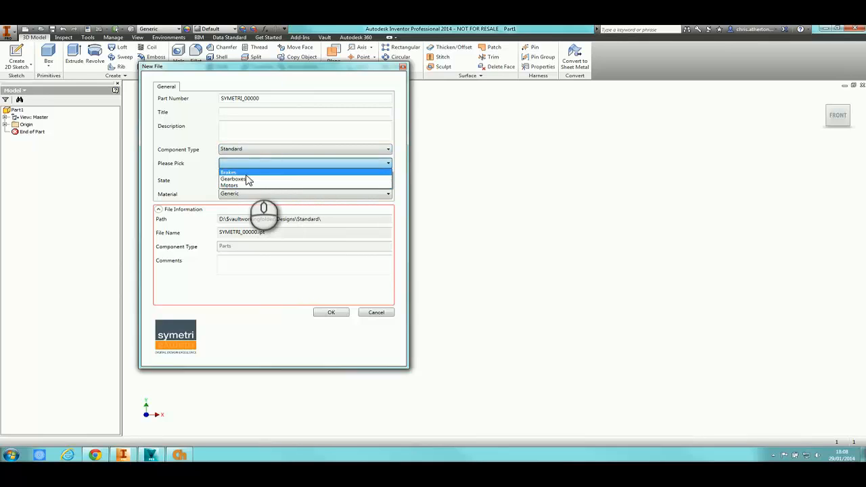
click(285, 155)
click(283, 148)
click(283, 163)
click(282, 164)
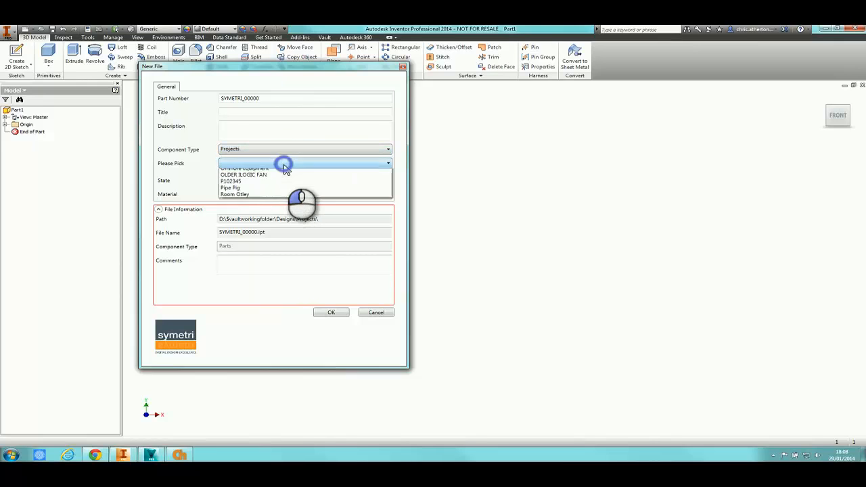
click(272, 244)
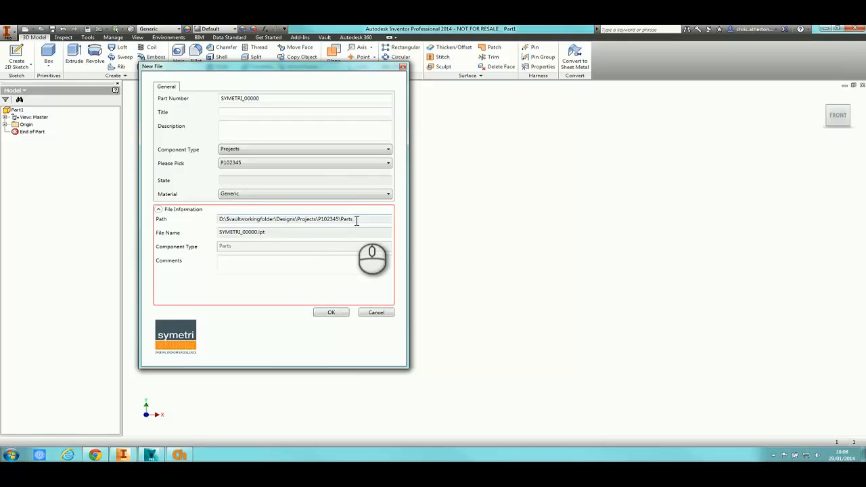
Title the part 'demo part', describe it 'demo part for data std', set material Gold, and save
click(257, 112)
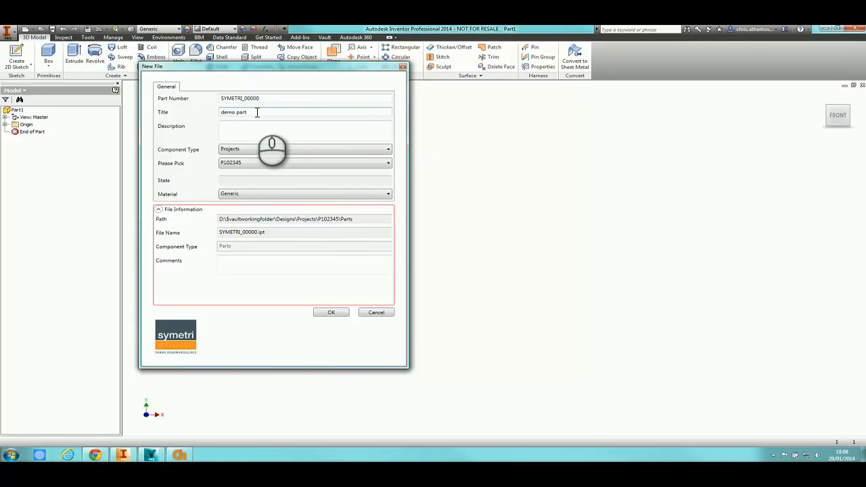
key(Tab)
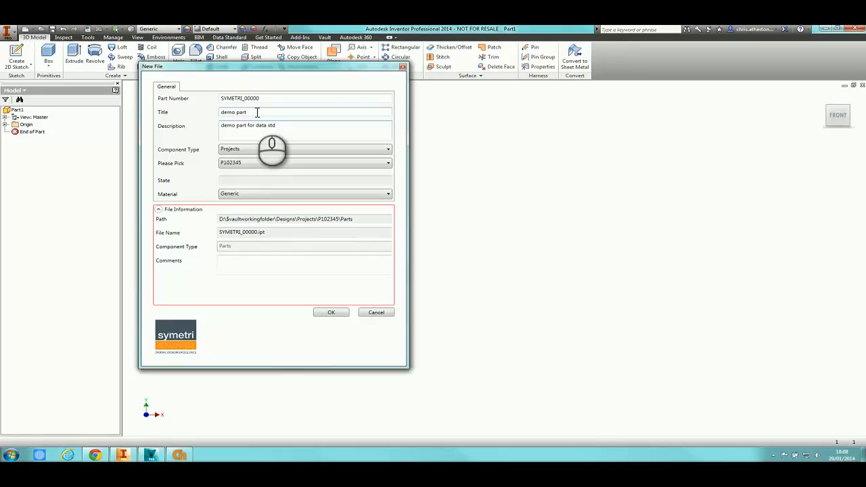
click(248, 194)
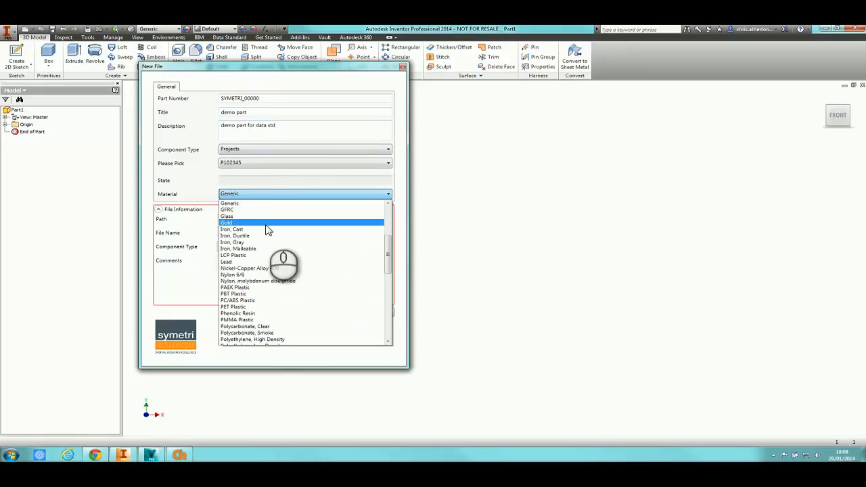
click(267, 224)
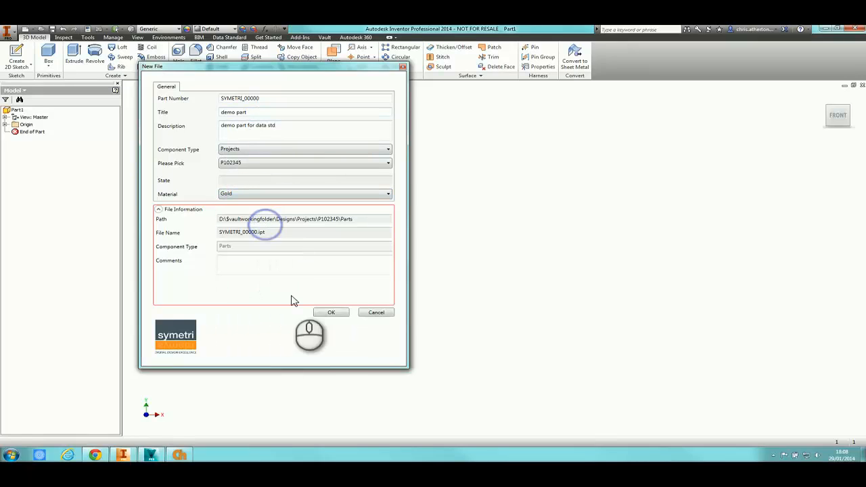
click(331, 313)
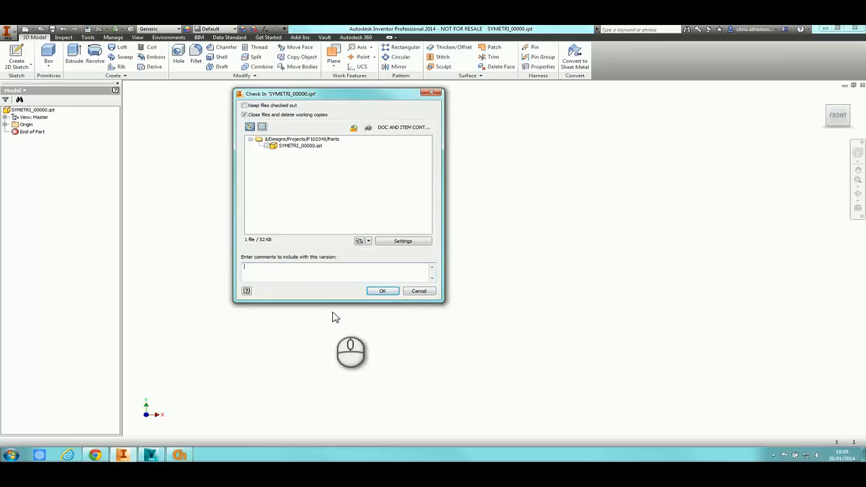
Check in SYMETRI_00000.ipt, keeping it open and checked out, with comment 'initial check in'
click(298, 115)
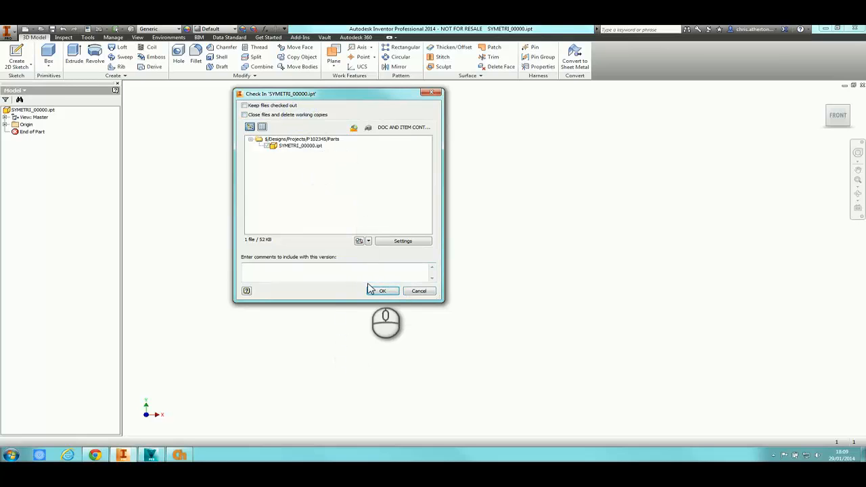
click(273, 106)
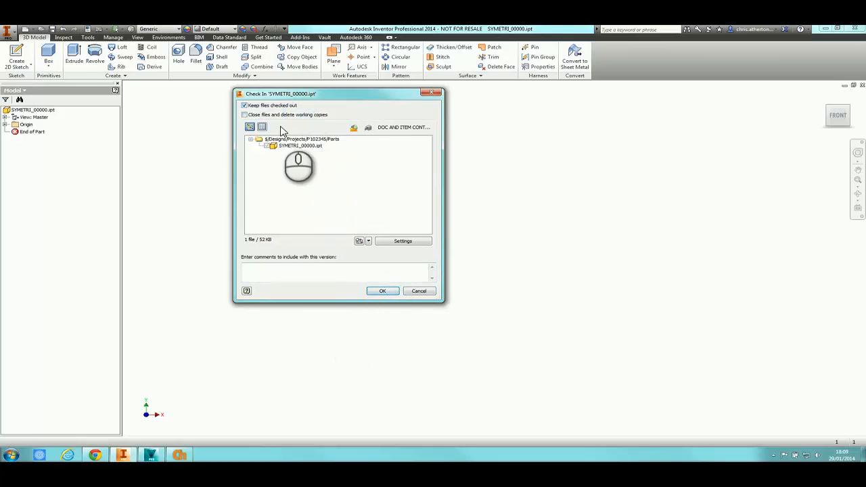
click(308, 267)
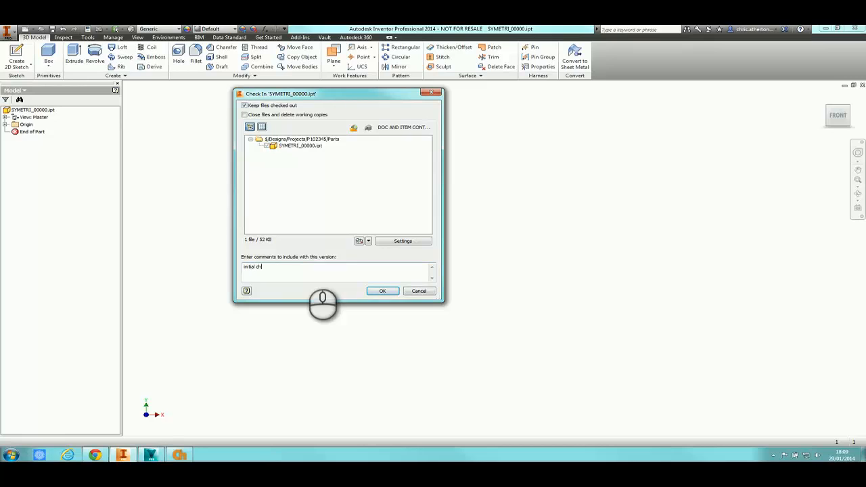
click(379, 291)
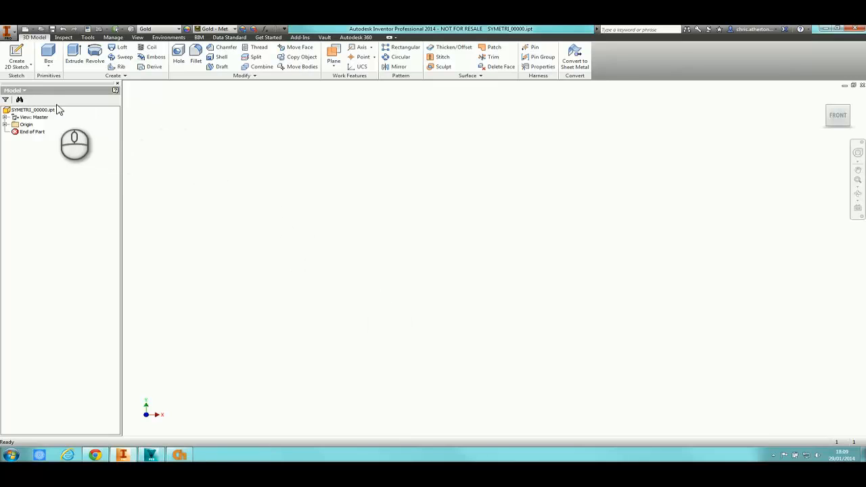
Switch the browser to the Vault status view, then back to the model tree
click(15, 90)
click(22, 109)
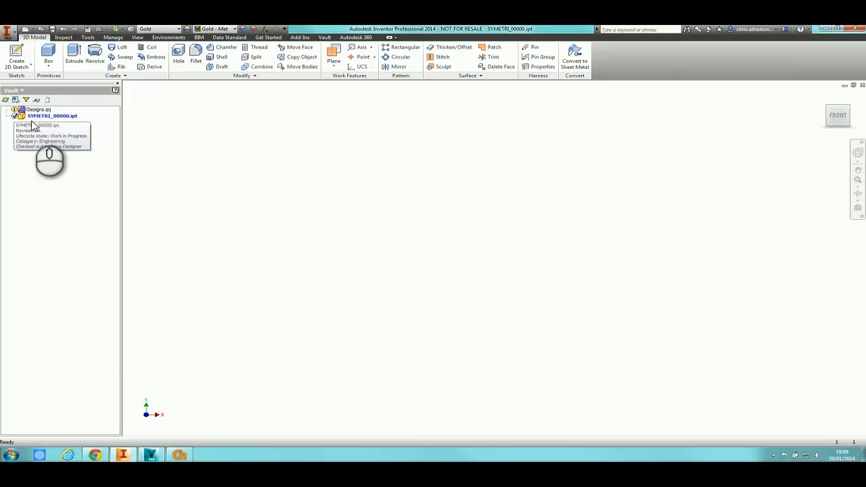
click(15, 90)
click(22, 101)
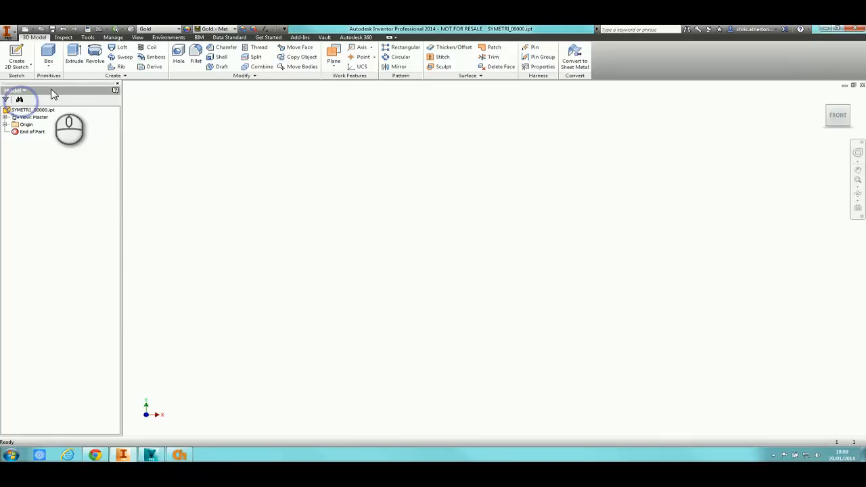
Create a new Standard.iam assembly and save it under generated number SYMETRI_00001
click(26, 30)
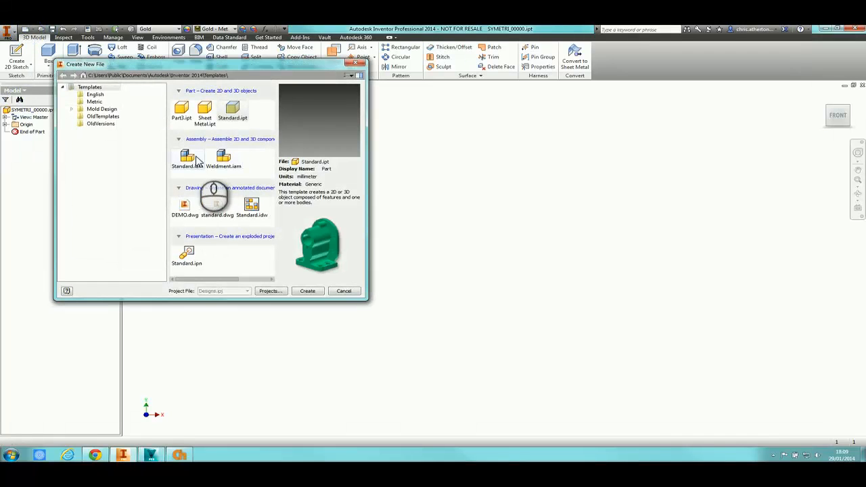
double_click(190, 161)
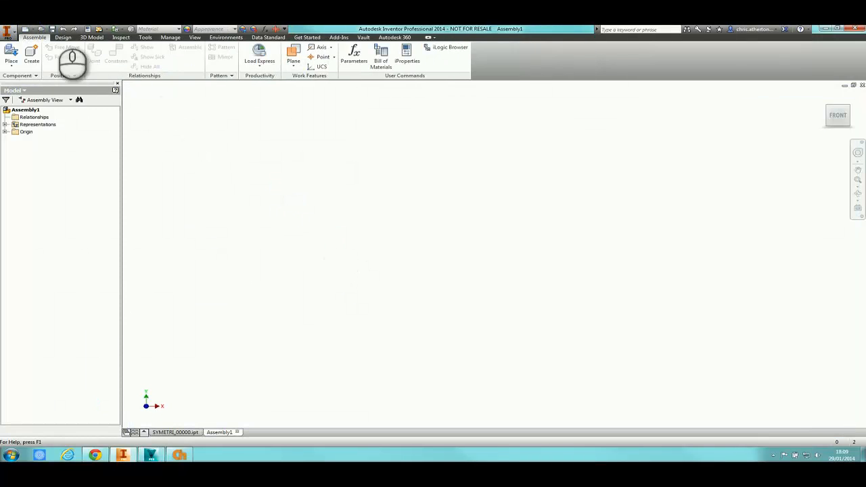
click(51, 29)
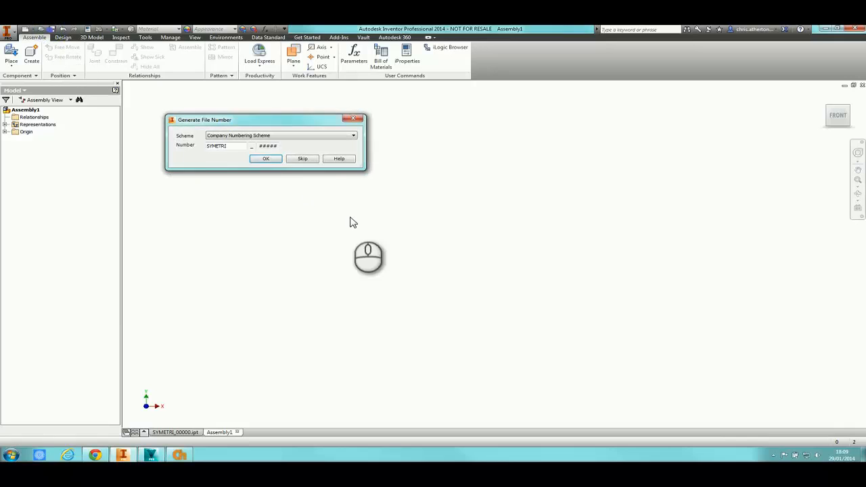
click(266, 159)
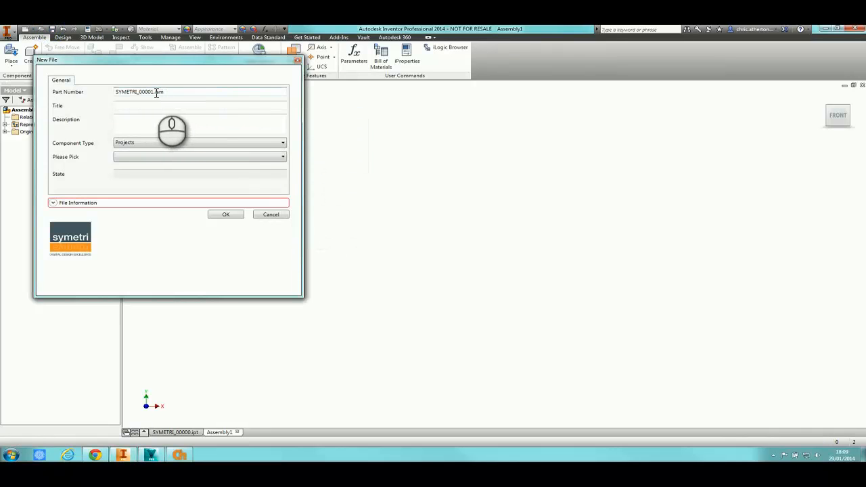
Remove .iam from the Part Number and assign the assembly to project P102345
drag(156, 92, 201, 95)
key(Delete)
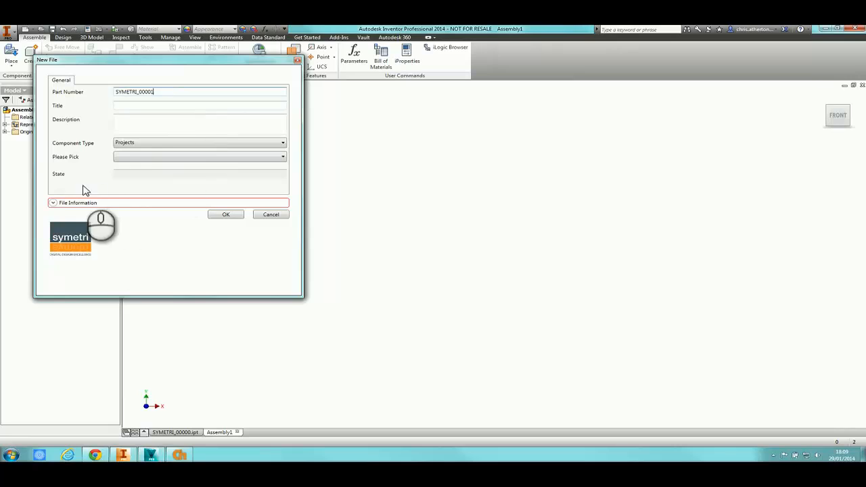
click(53, 203)
drag(133, 297, 141, 367)
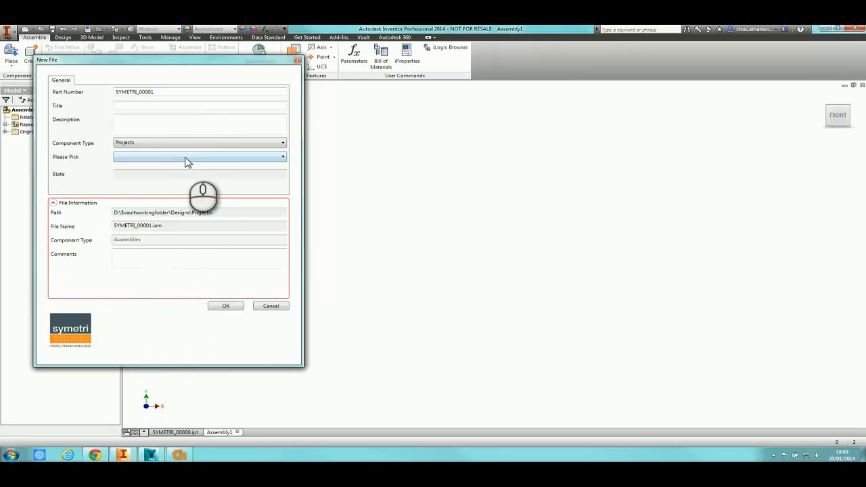
click(185, 156)
click(165, 238)
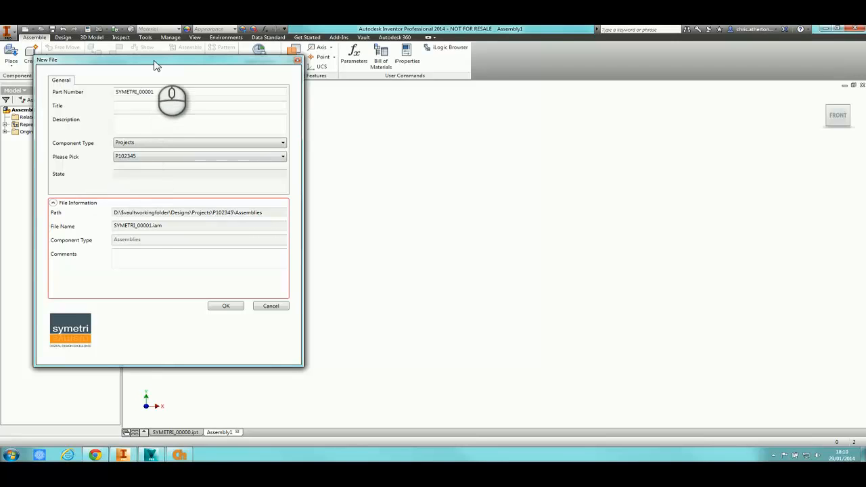
Confirm SYMETRI_00001.iam's file details and check it into the P102345 Assemblies folder
drag(157, 65, 303, 81)
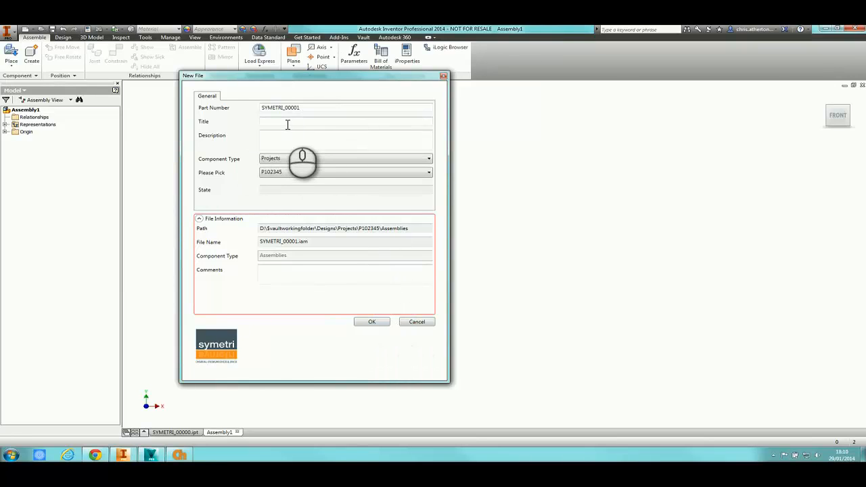
click(264, 122)
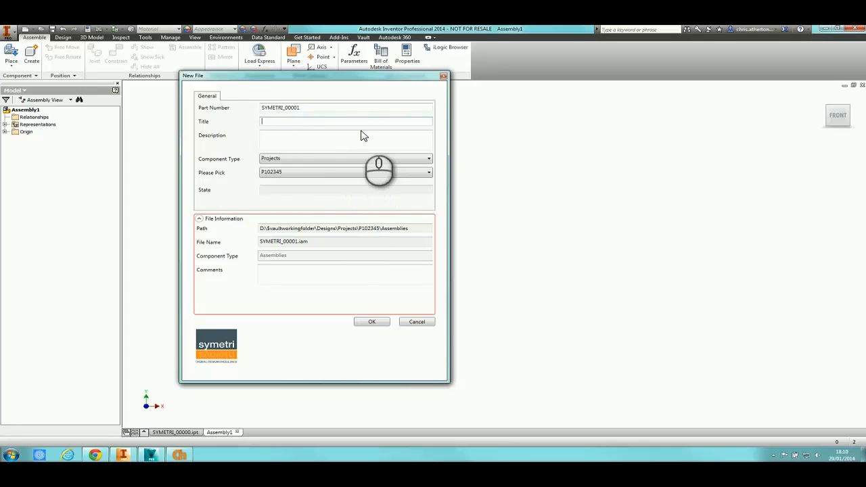
click(375, 323)
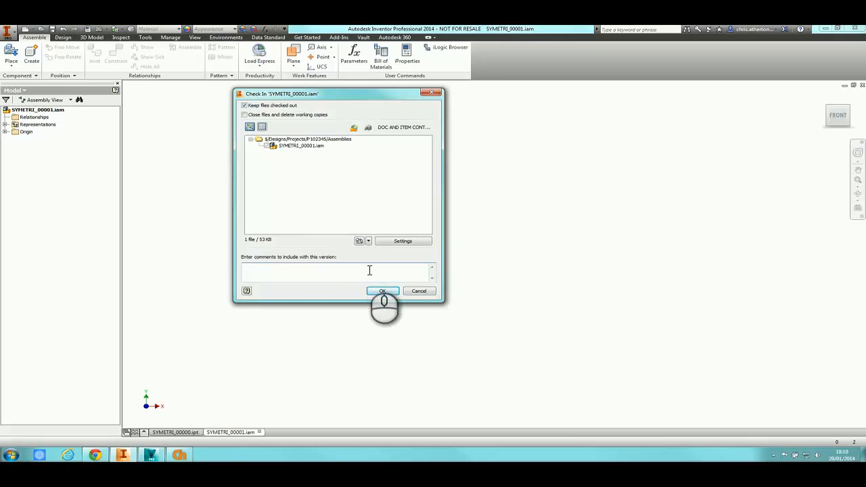
click(383, 291)
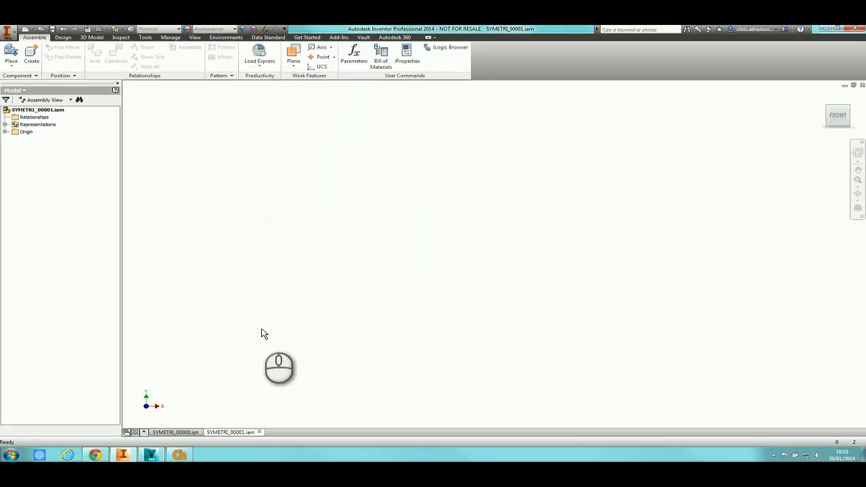
click(146, 458)
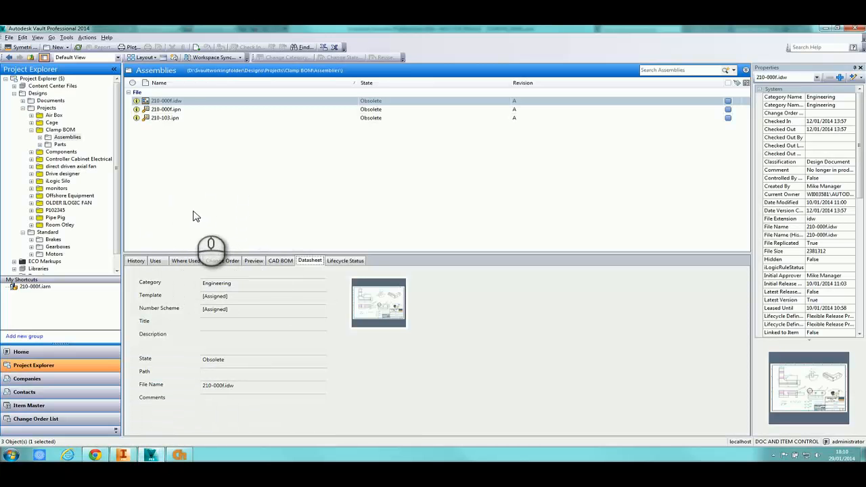
Open the Pipe Pig folder and display Pipe Pig.iam's datasheet titled CLEANING PIG
click(55, 217)
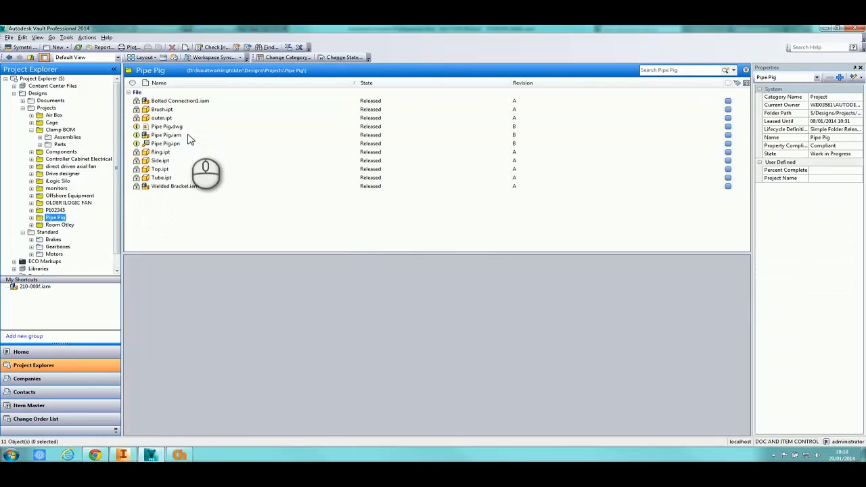
click(190, 136)
right_click(190, 138)
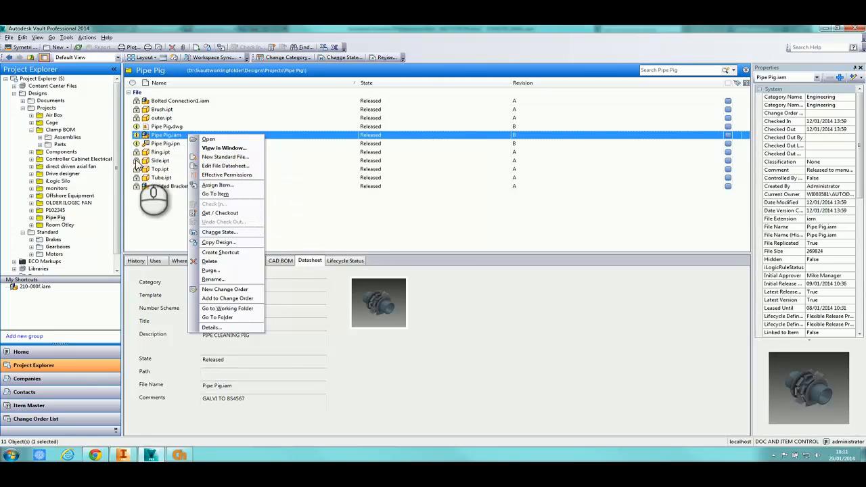
right_click(59, 129)
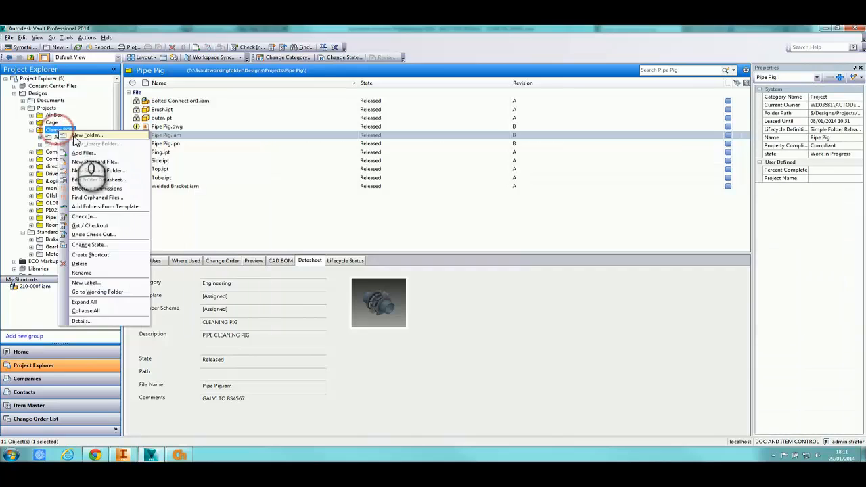
click(248, 216)
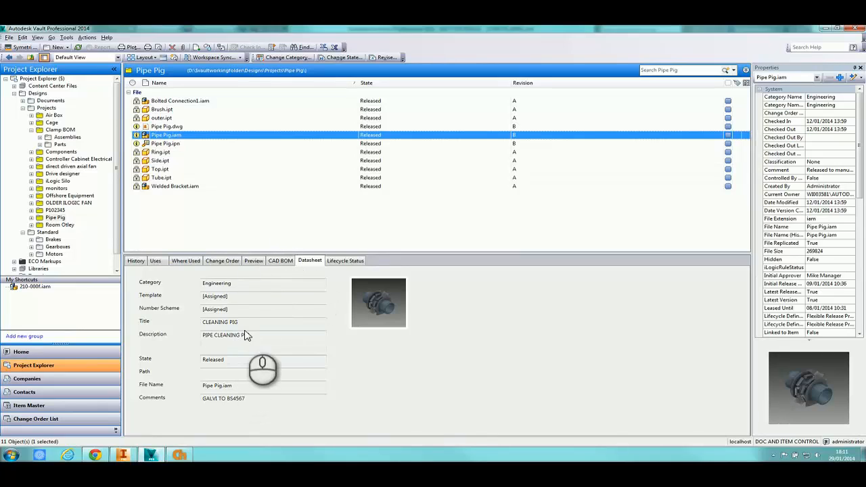
Export Pipe Pig.iam's CAD BOM (Top, Tube, 14 Welded Brackets, etc.) to ERP
click(284, 263)
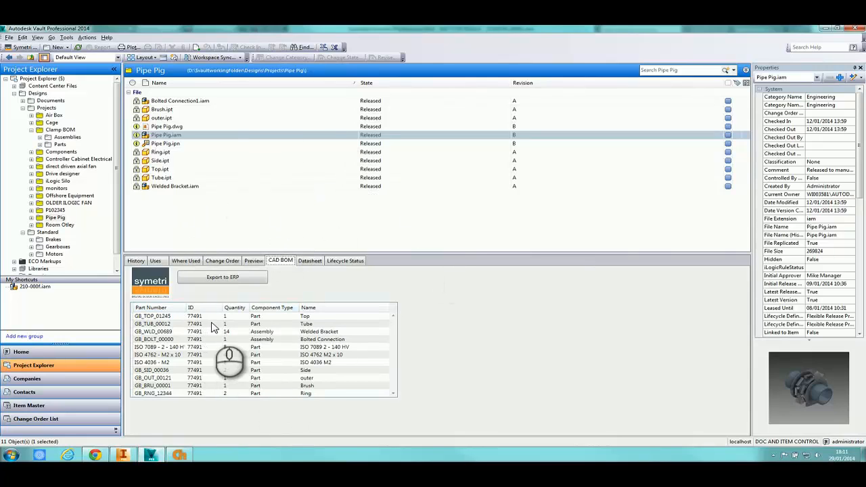
click(246, 279)
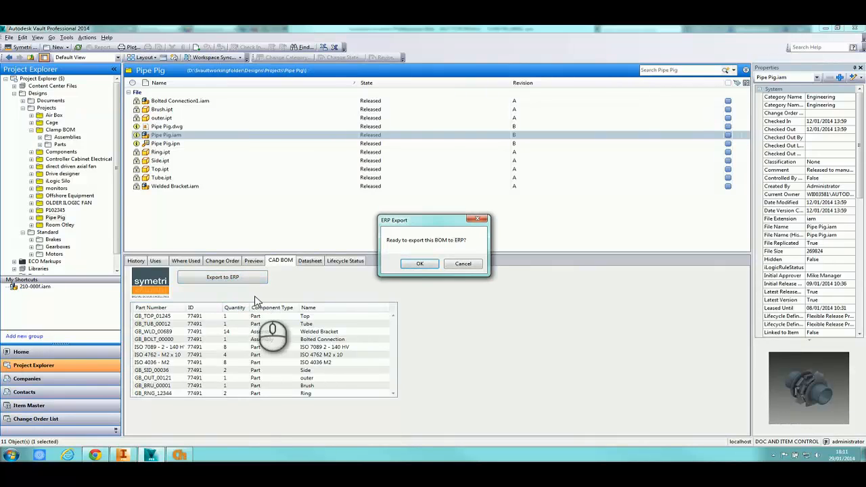
click(417, 265)
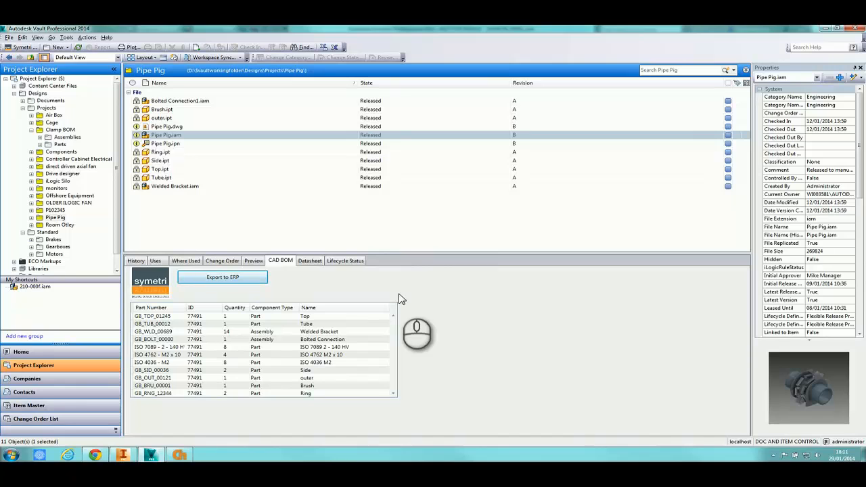
key(super)
text(c:\temp)
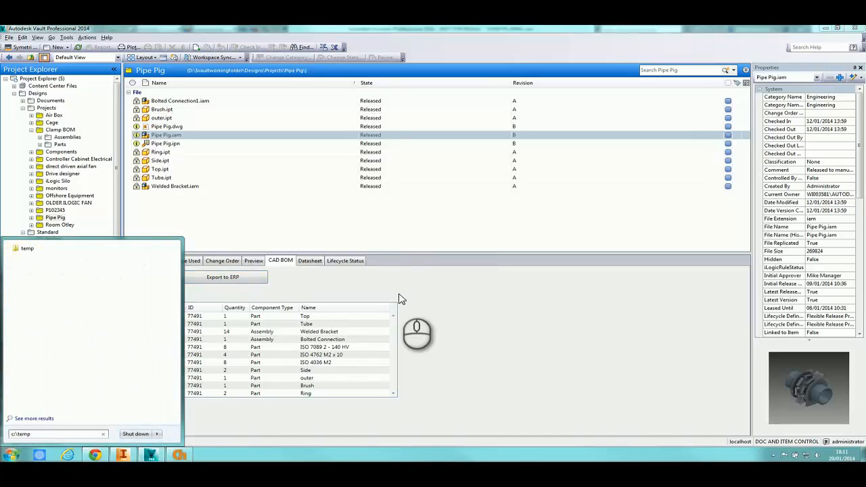
key(Return)
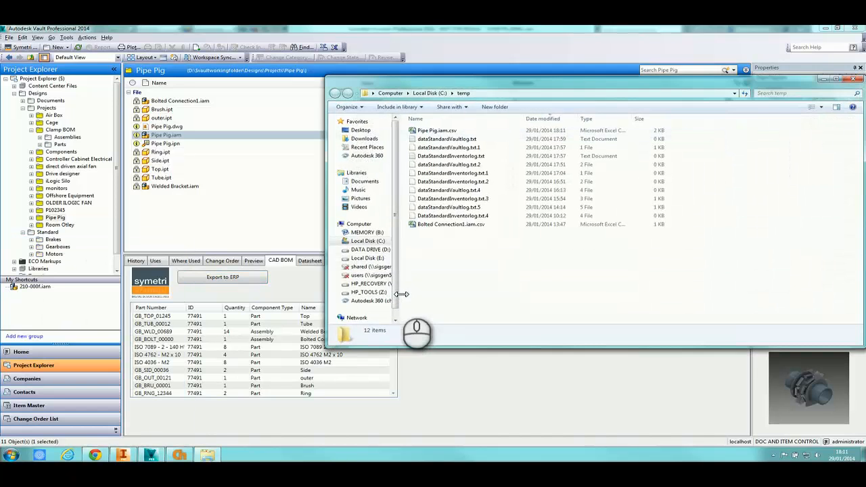
click(437, 130)
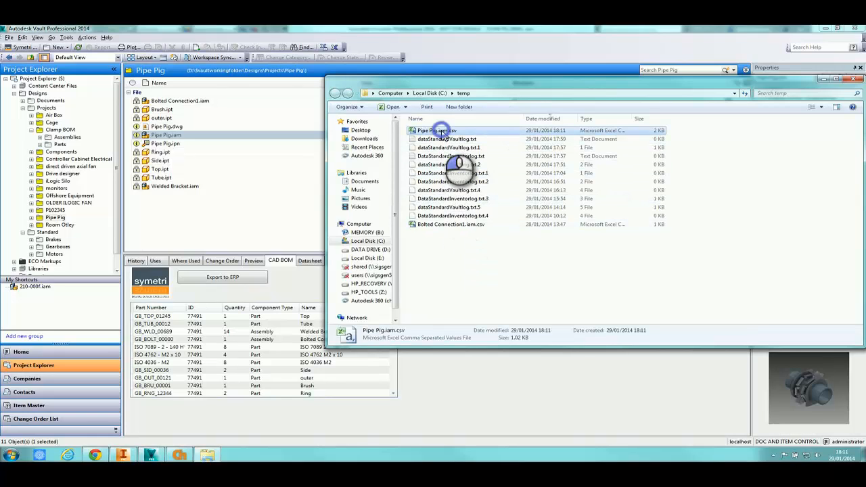
click(854, 82)
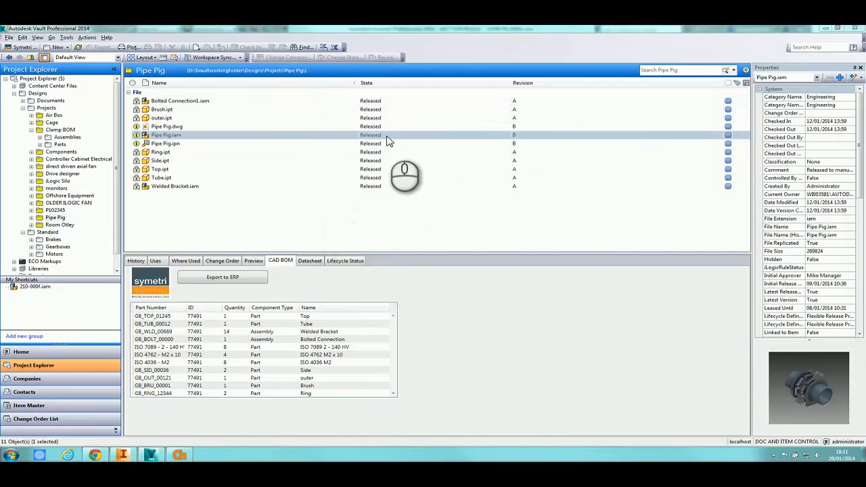
Change Pipe Pig.iam's lifecycle state to Work in Progress
click(381, 92)
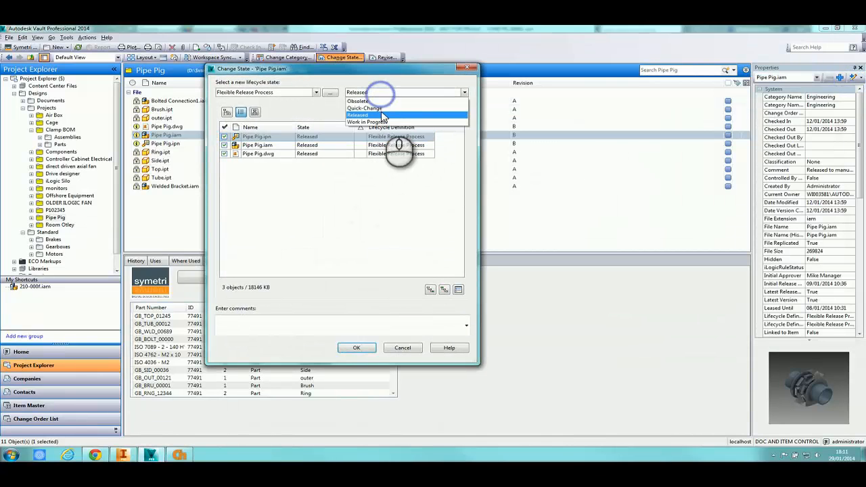
click(379, 120)
click(357, 348)
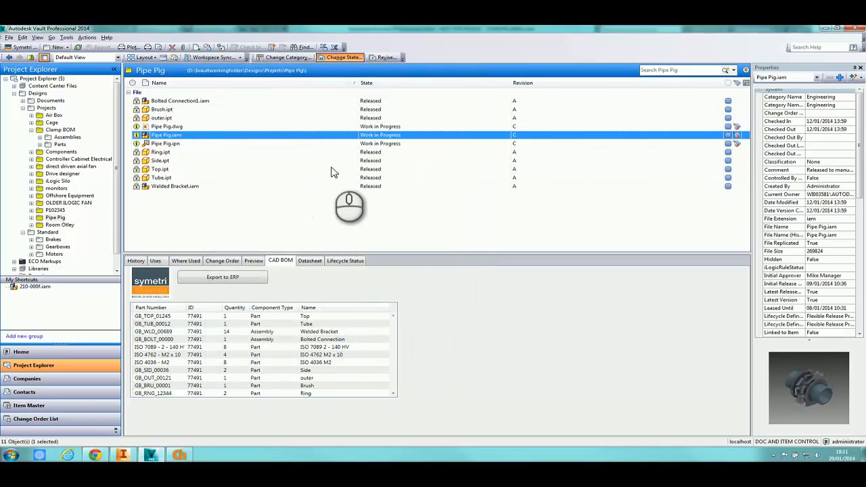
Retry the ERP export for Pipe Pig.iam and Pipe Pig.dwg, dismissing the not-released warnings
click(232, 278)
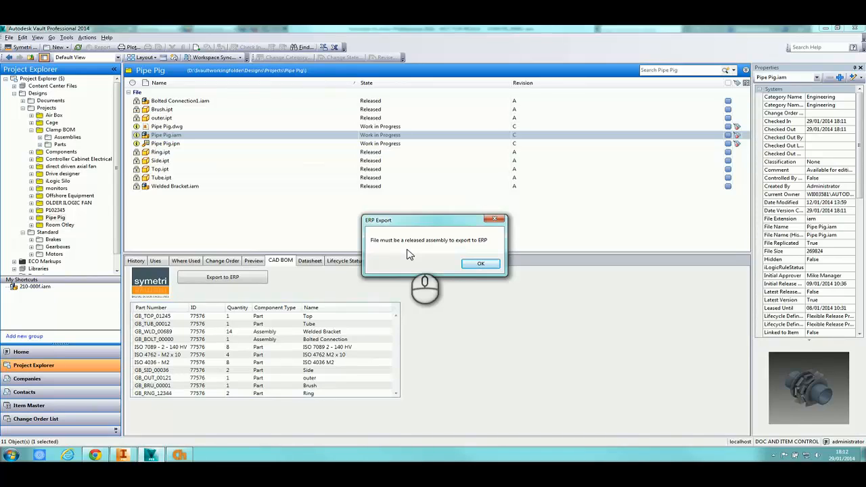
click(480, 263)
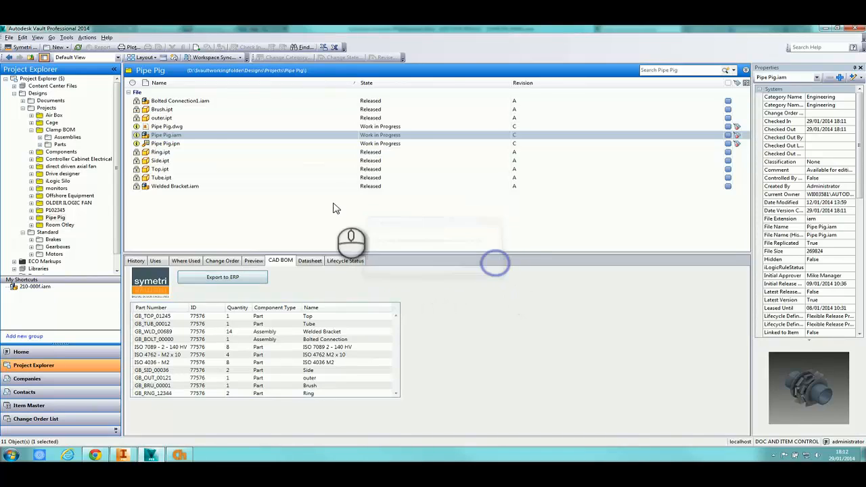
click(215, 127)
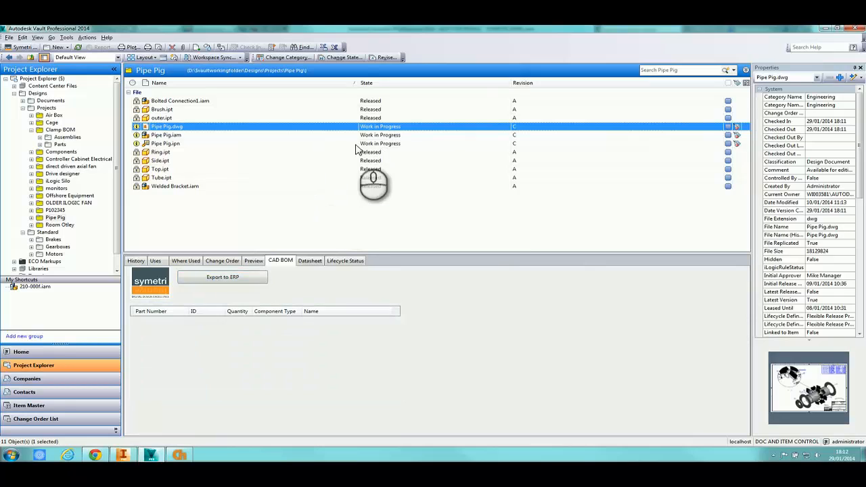
click(252, 278)
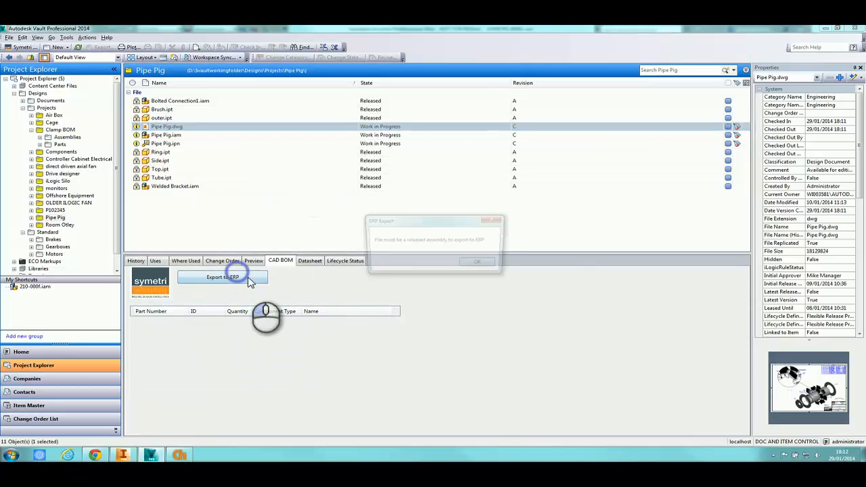
click(479, 263)
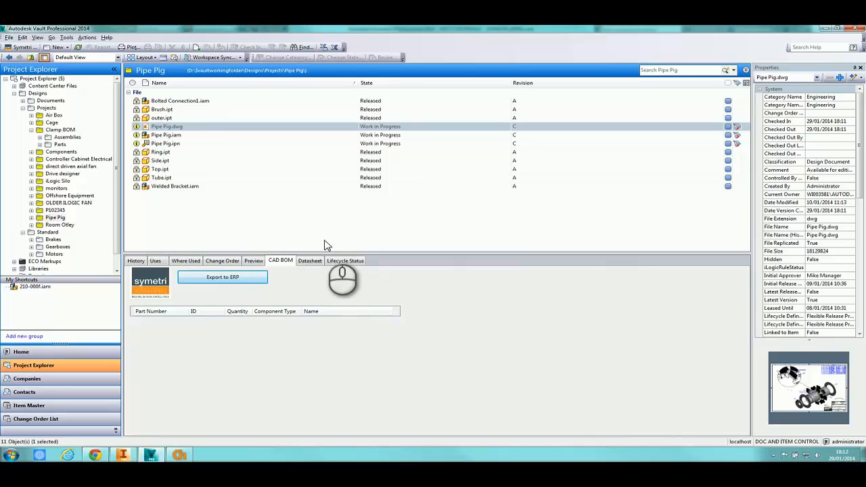
Check the Item Master, then run Assign Item on Pipe Pig.iam in the Pipe Pig folder
click(56, 405)
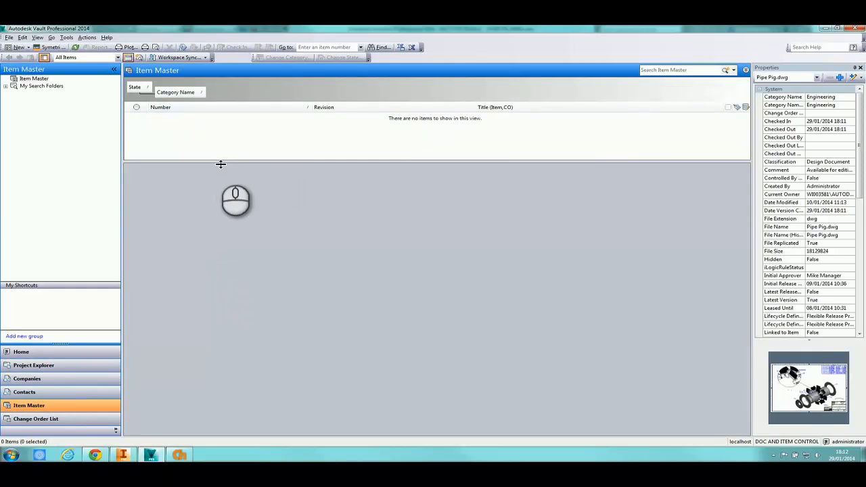
drag(221, 164, 218, 230)
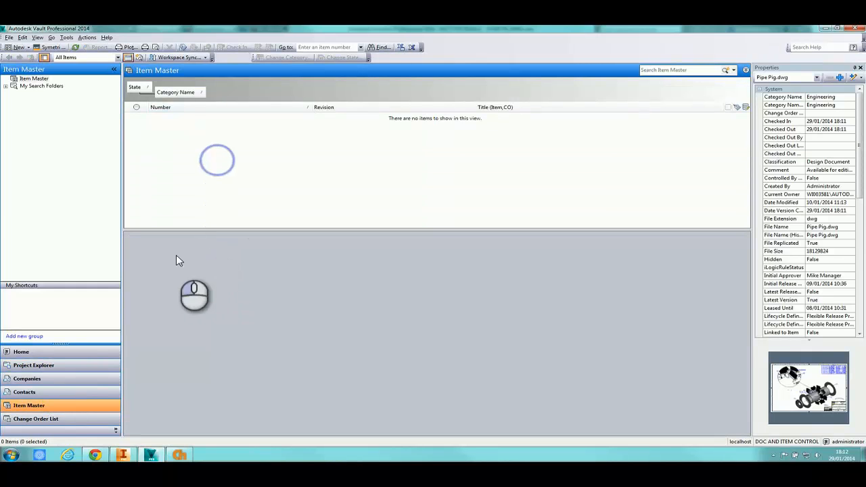
click(77, 372)
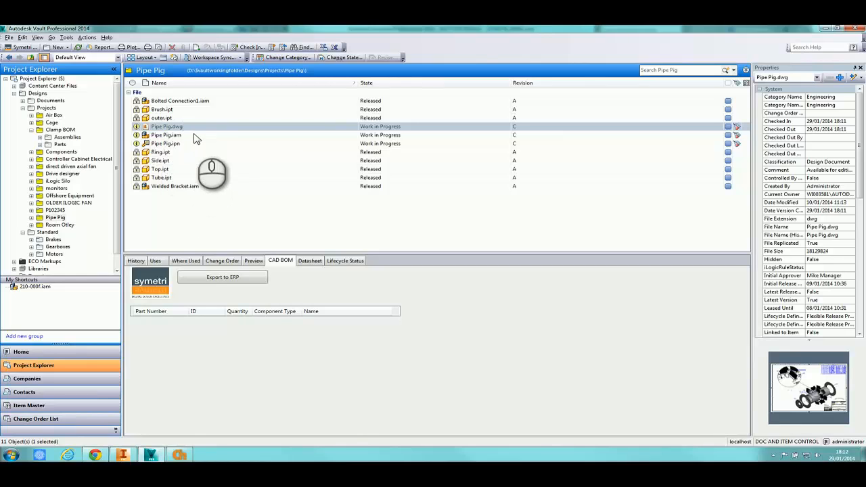
click(194, 136)
right_click(195, 135)
click(227, 186)
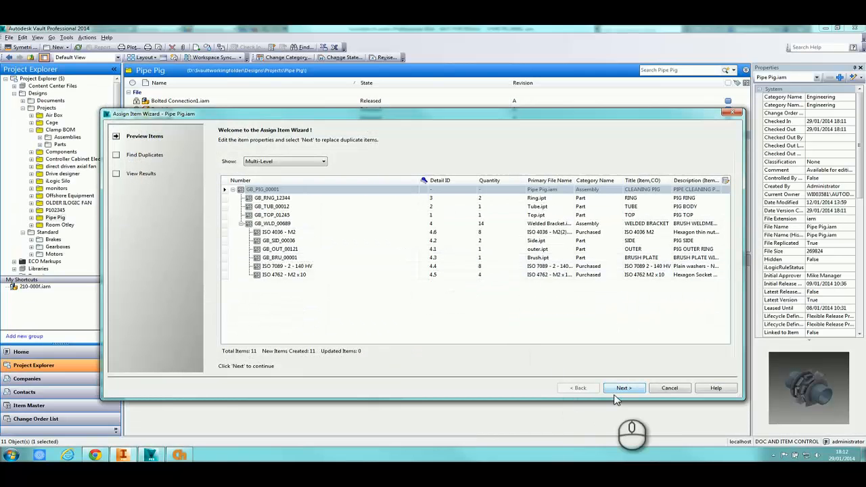
Complete the Assign Item Wizard, creating item GB_PIG_00001 for Pipe Pig.iam
click(623, 388)
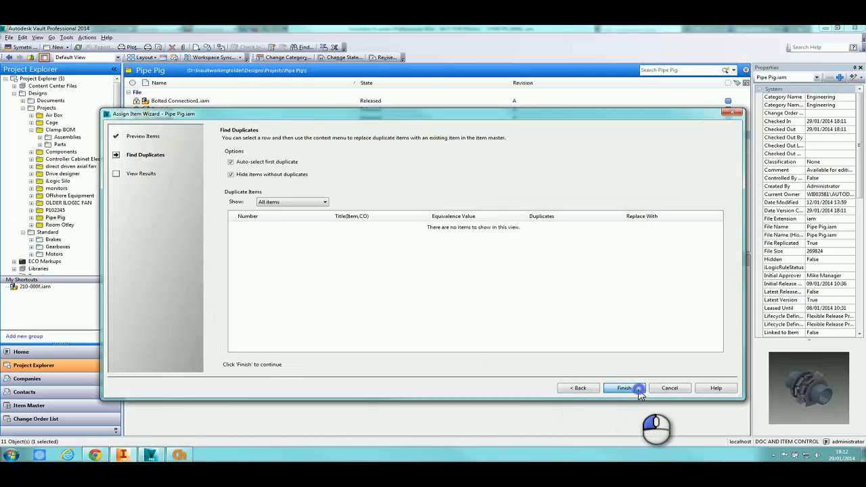
click(636, 387)
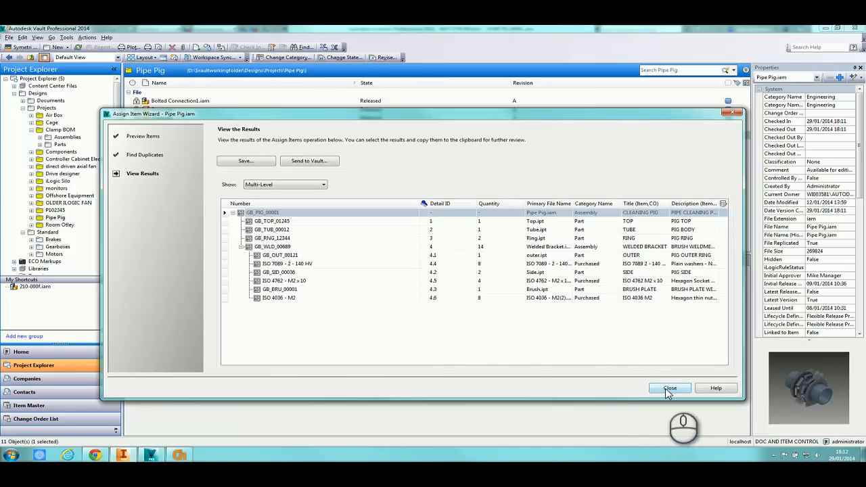
click(669, 388)
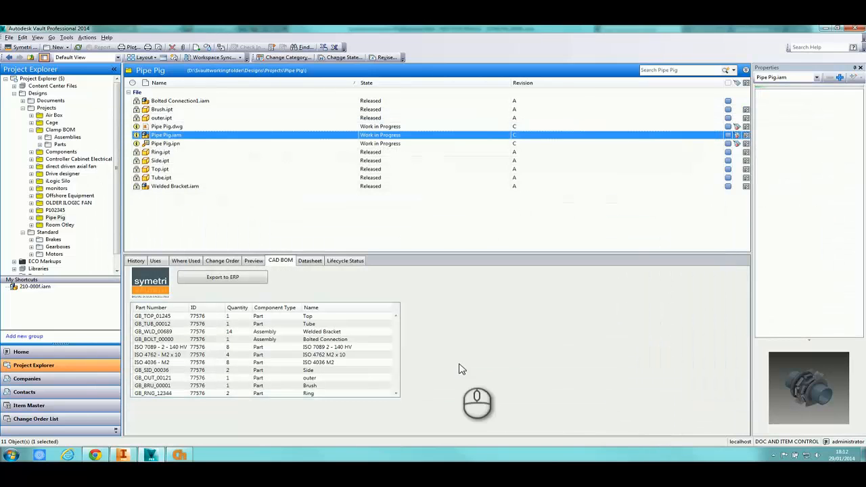
Open item GB_PIG_00001 CLEANING PIG and view its associated files and datasheet
click(746, 135)
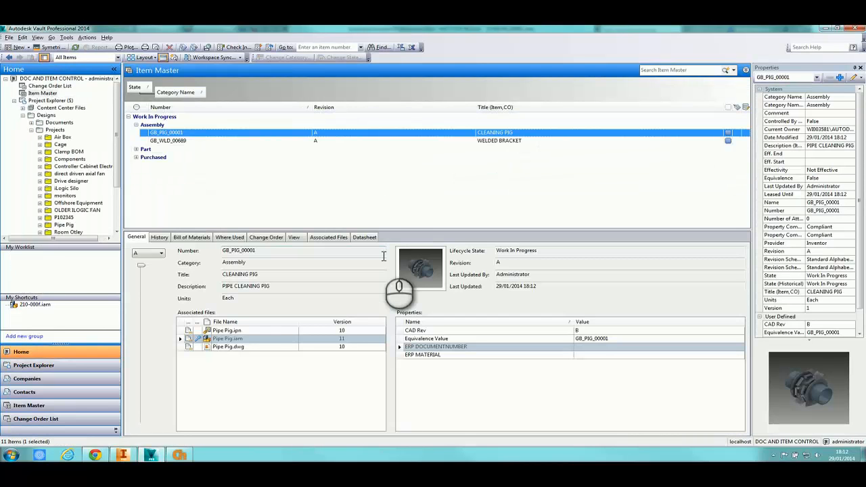
click(329, 238)
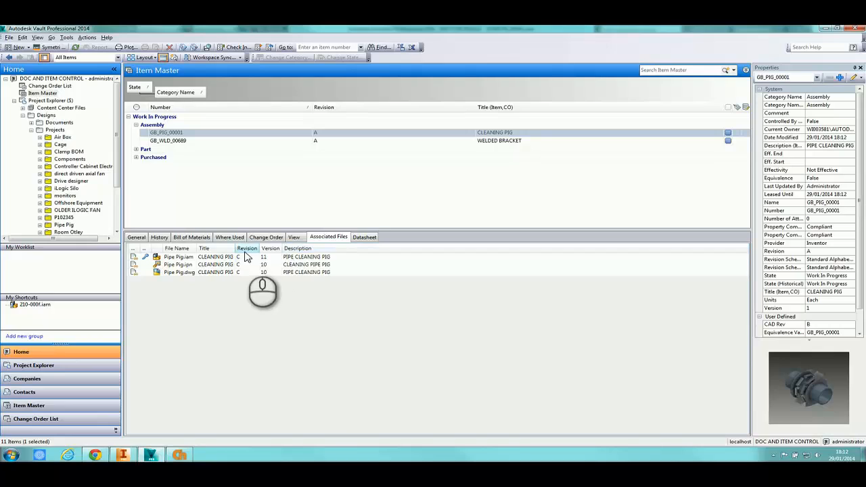
click(370, 241)
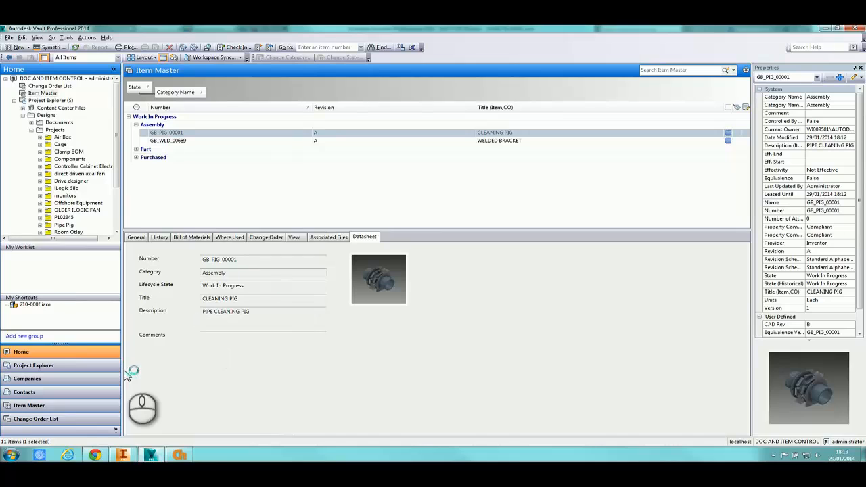
Select change order ECO-000002 in the Change Order List and view its datasheet
click(95, 419)
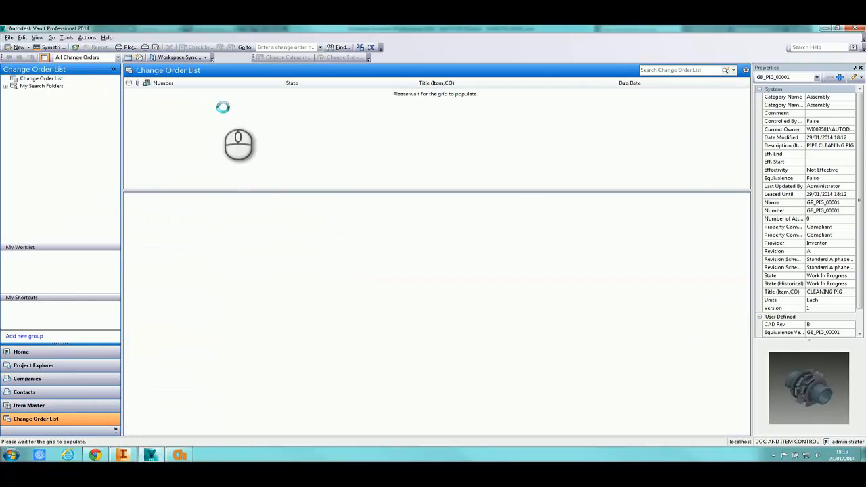
click(233, 92)
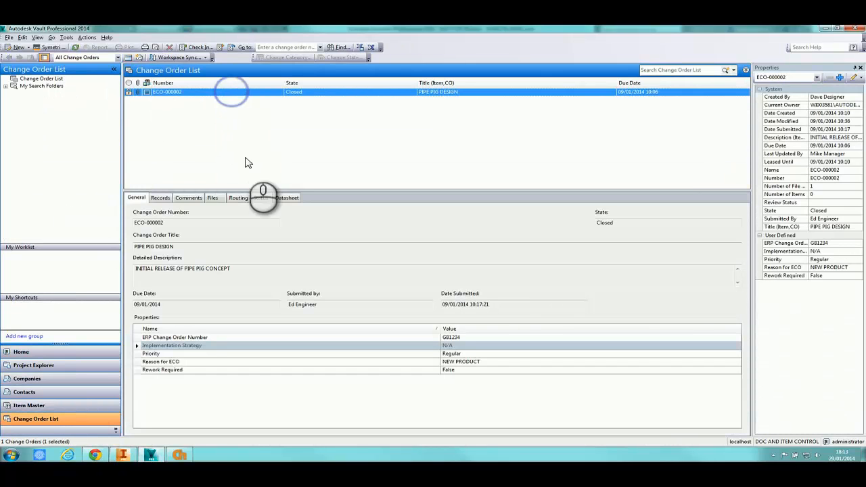
click(287, 197)
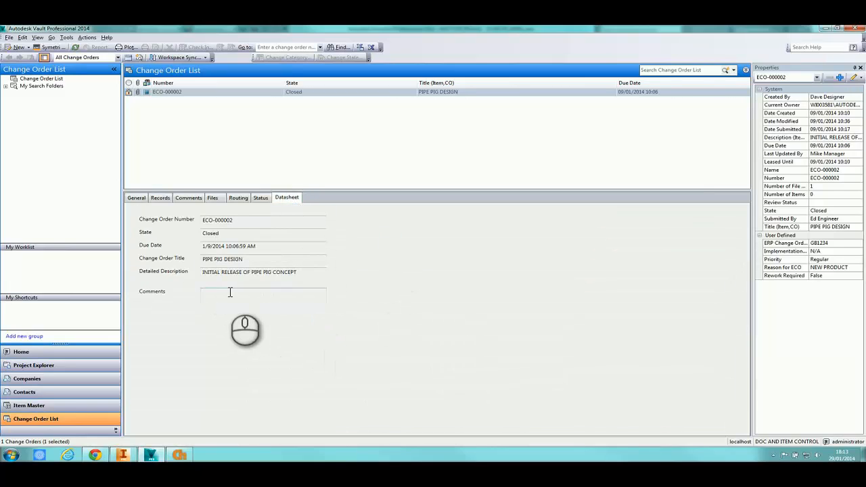
click(106, 351)
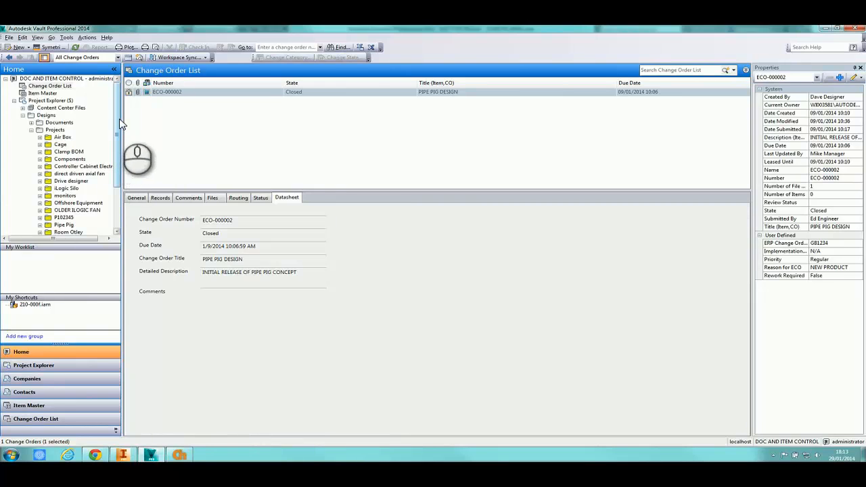
List the Templates folder files, then return to Inventor showing SYMETRI_00001.iam
drag(117, 124, 115, 186)
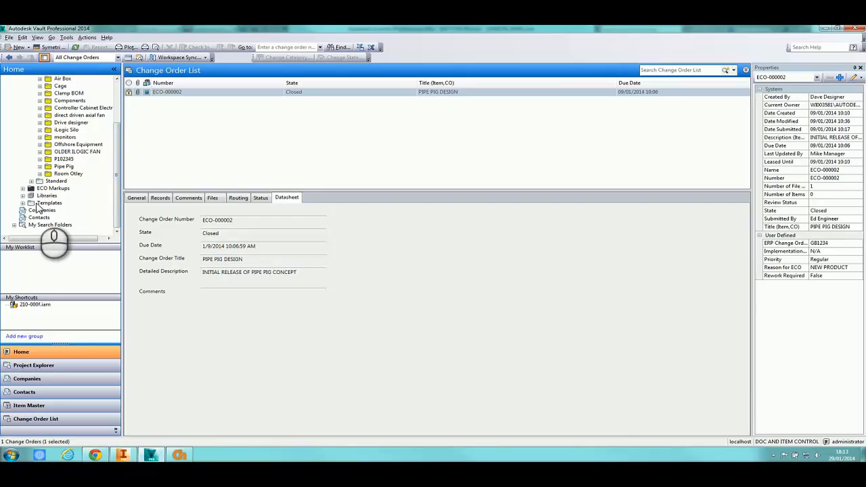
click(49, 202)
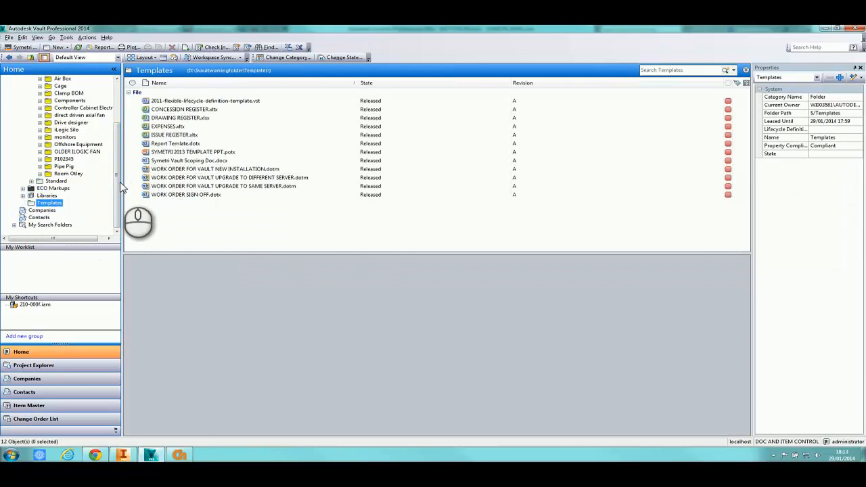
scroll(116, 170, up, 3)
right_click(58, 130)
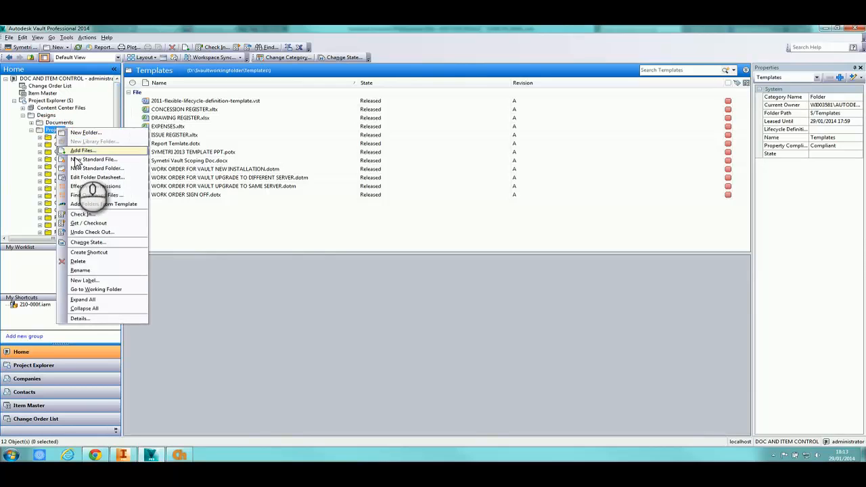
click(229, 220)
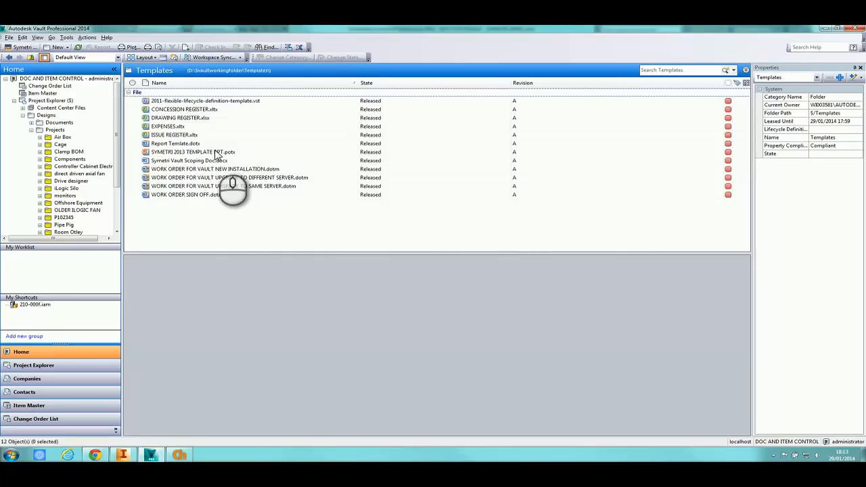
click(122, 454)
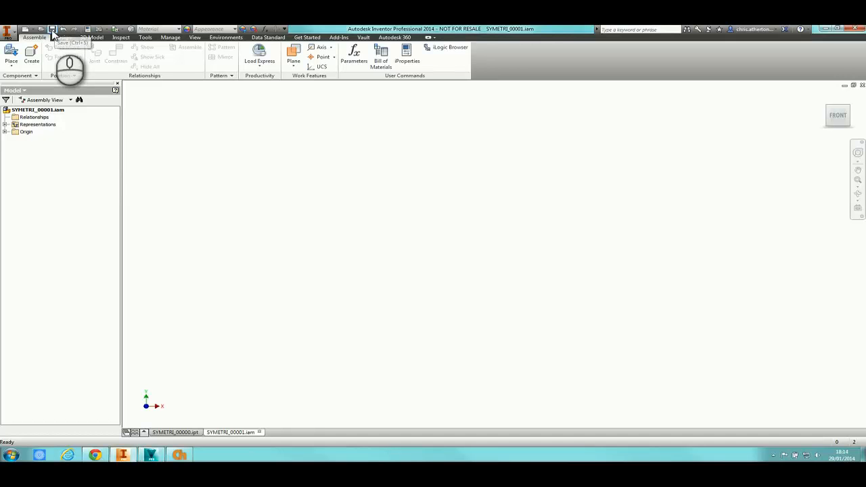
Create Drawing1 from the DEMO.dwg template, skipping the property form, then return to SYMETRI_00000.ipt
click(26, 29)
double_click(185, 207)
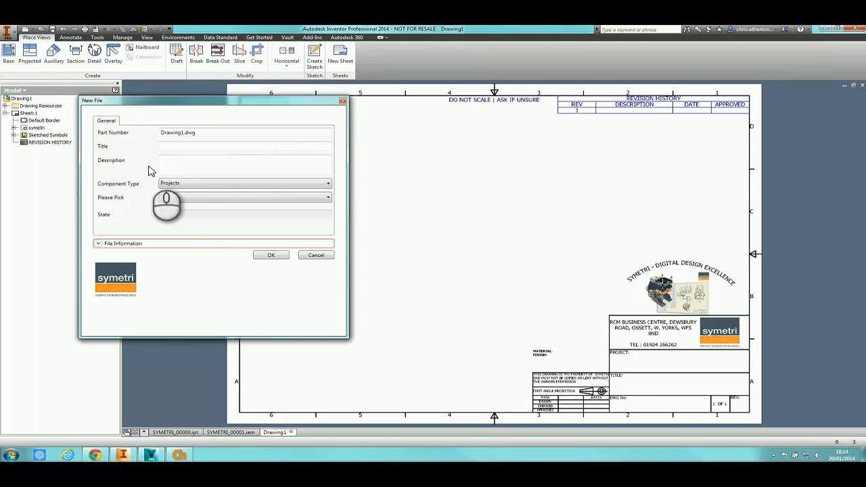
click(328, 256)
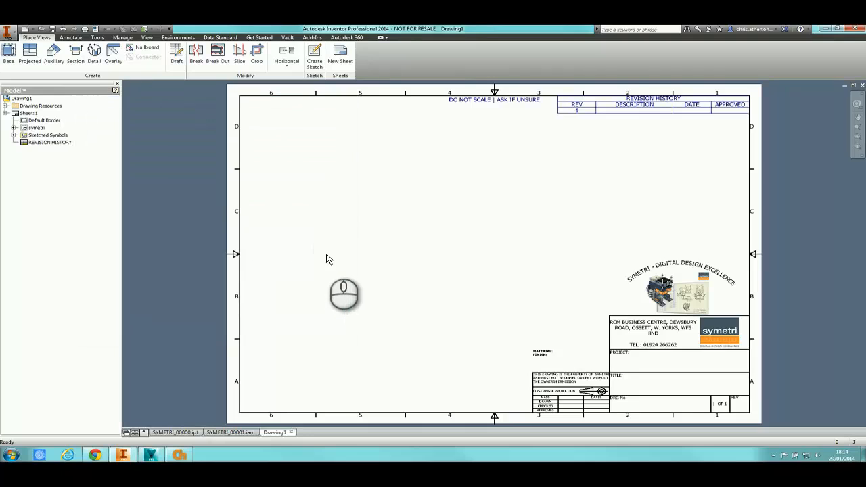
click(177, 432)
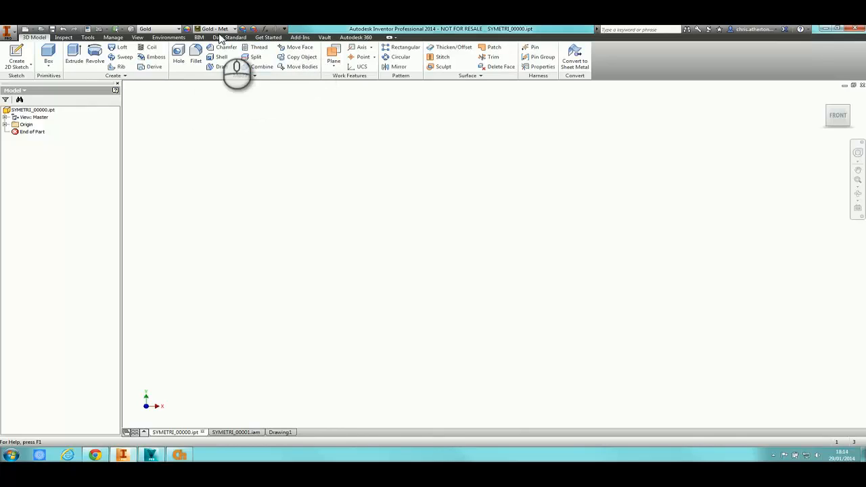
View the part's Data Standard datasheet and close it without changes
click(234, 37)
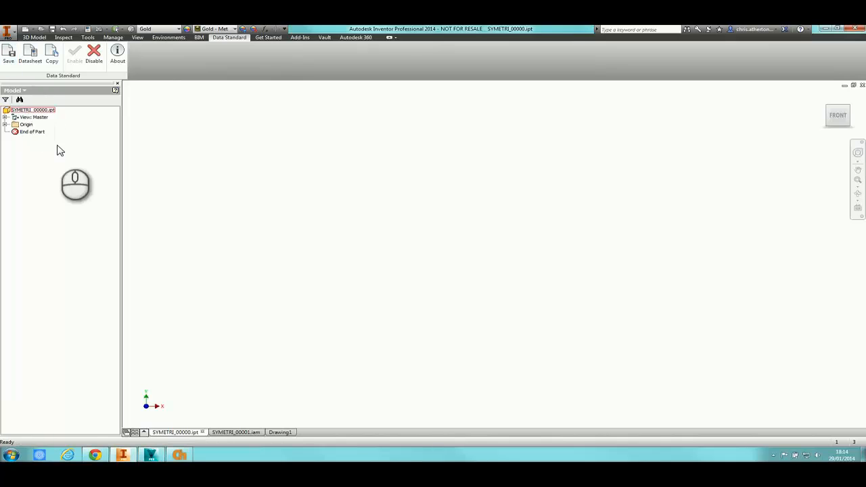
click(34, 61)
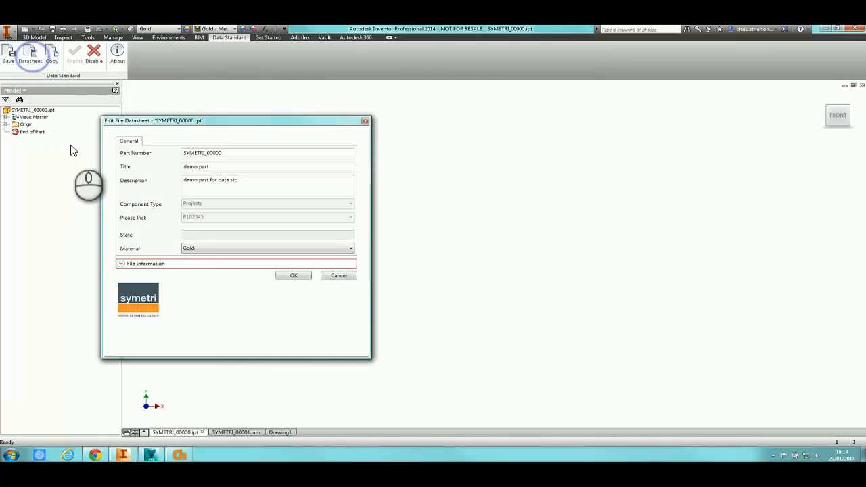
click(340, 275)
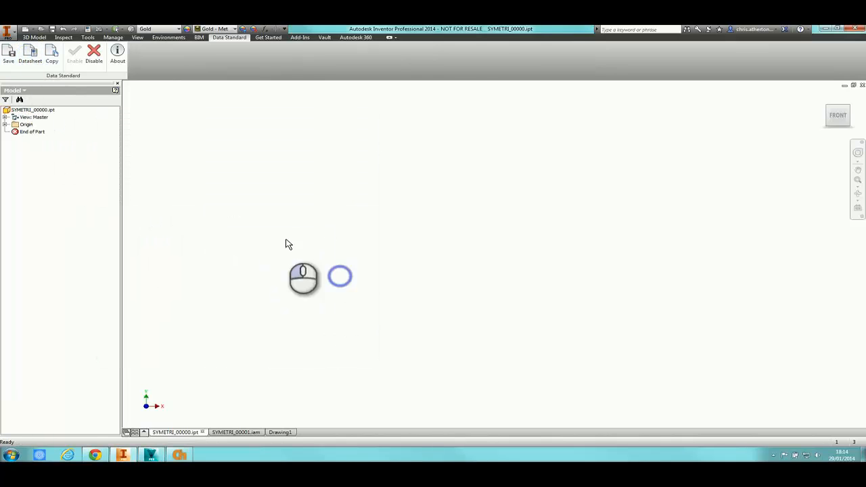
Copy the part, accepting the generated file number, and edit the Part Number to SYMETRI_00002
click(54, 56)
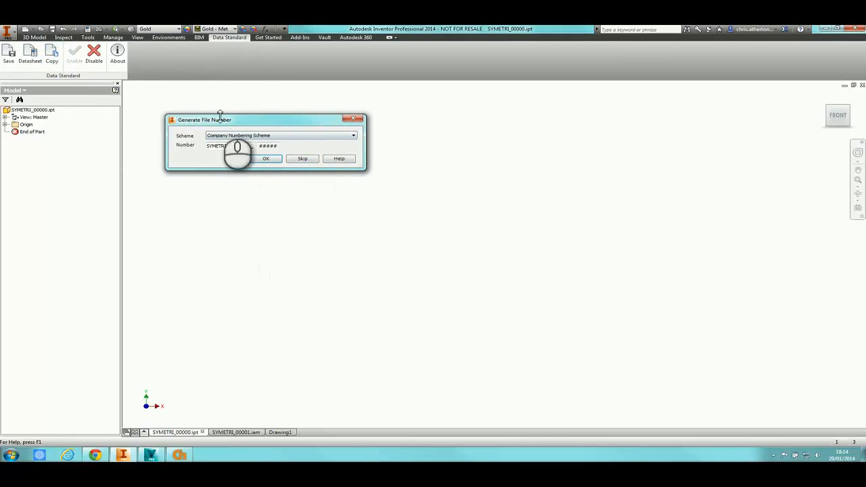
click(266, 158)
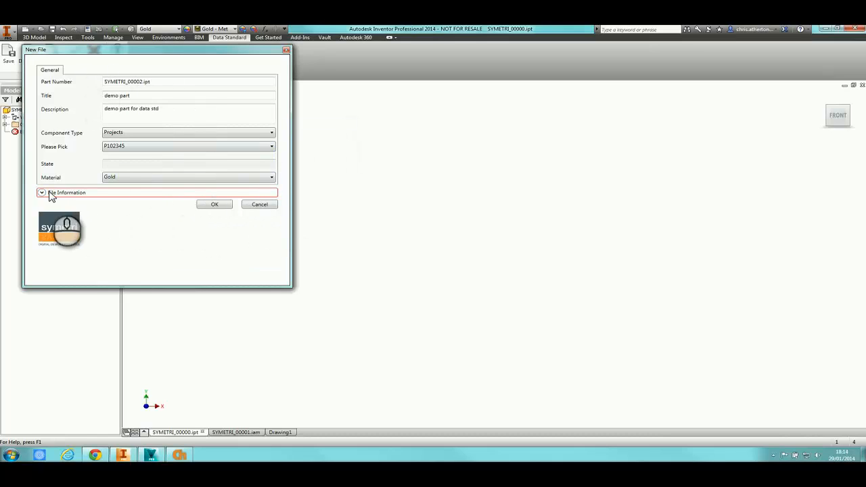
click(42, 192)
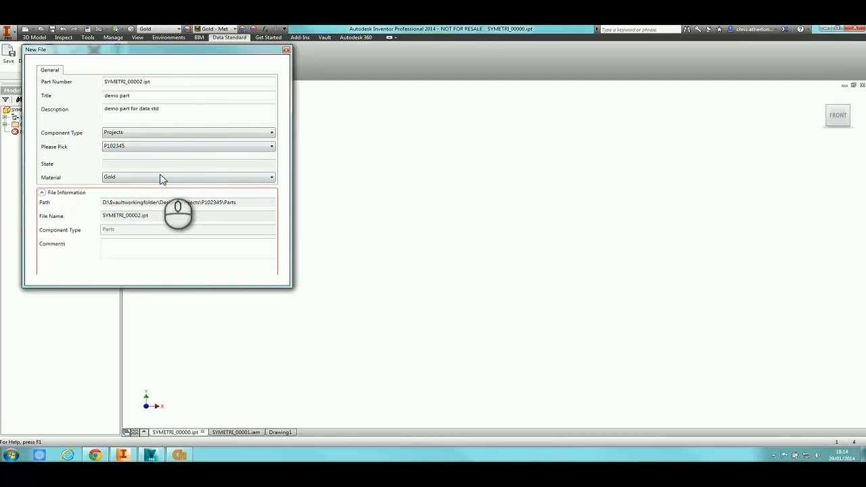
drag(144, 81, 192, 83)
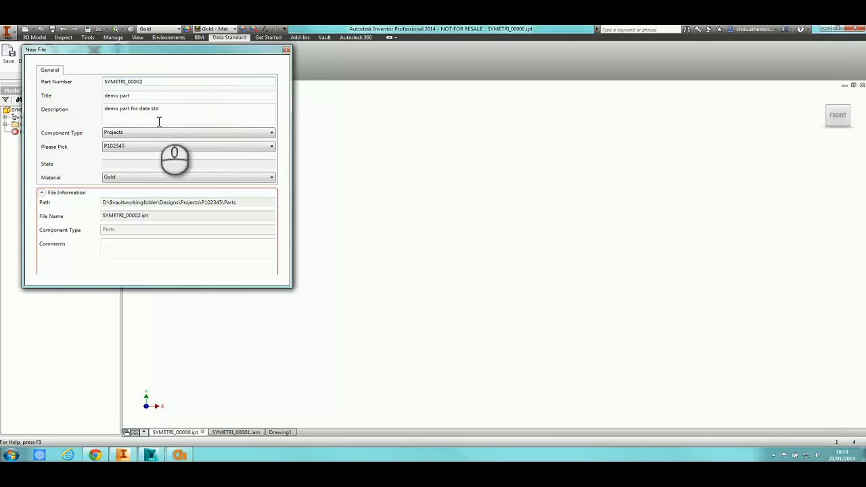
click(41, 192)
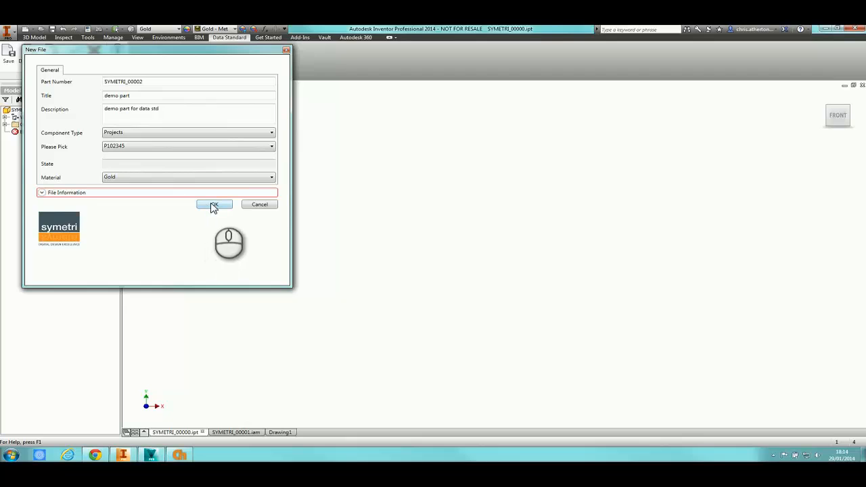